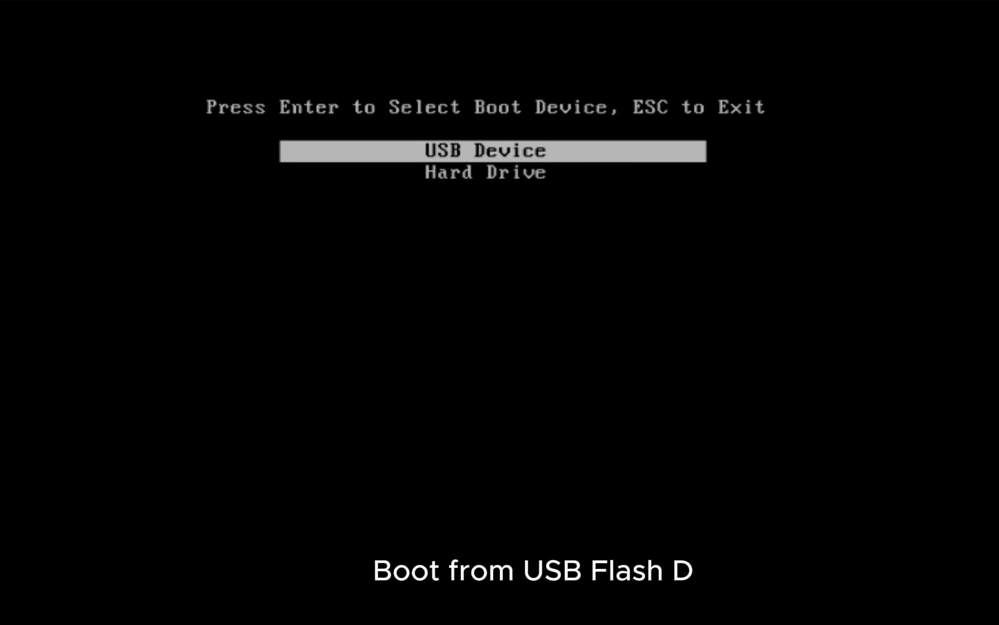
Boot the machine from the USB device
key("Down")
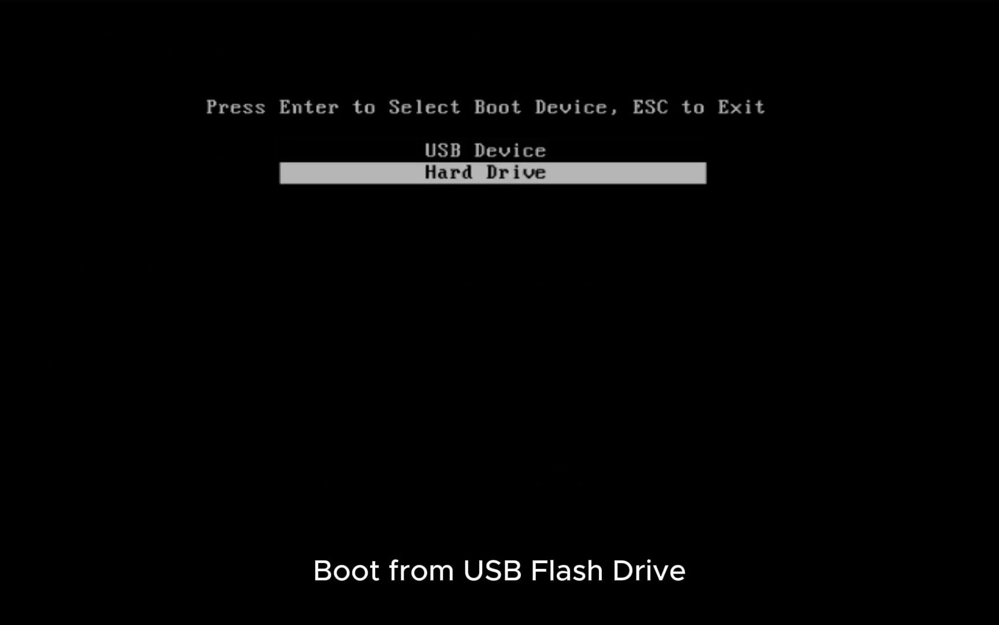
key("Up")
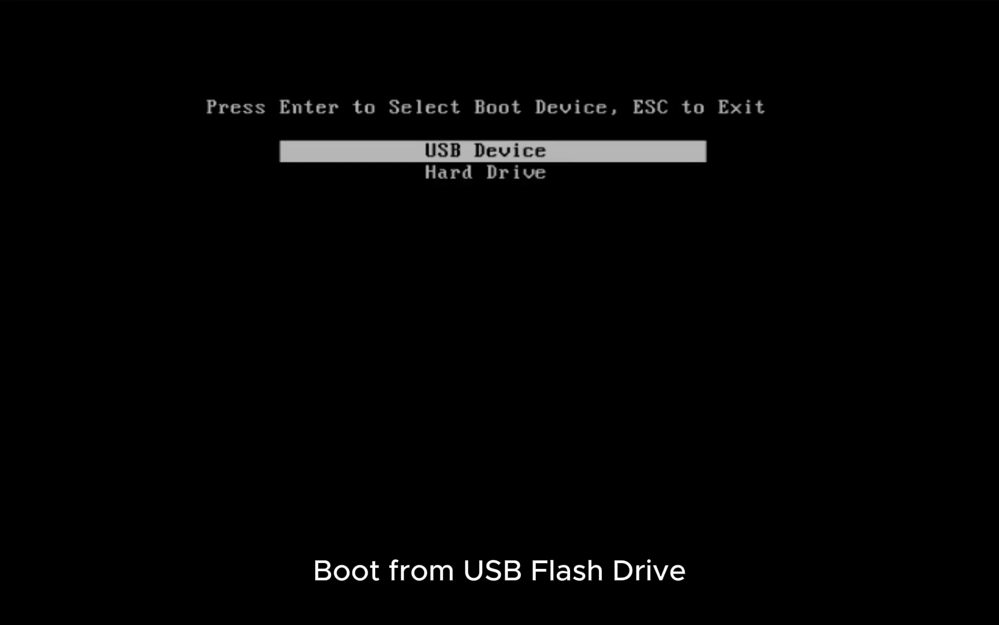
key("Return")
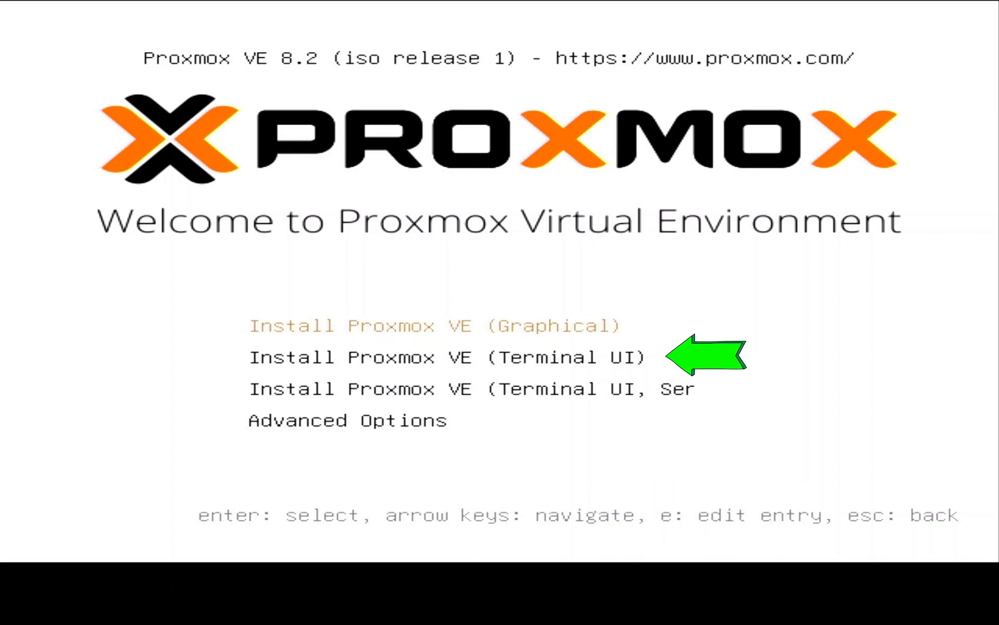
Append nomodeset to the linux line of the Install Proxmox VE (Terminal UI) boot entry and boot it
key("Down")
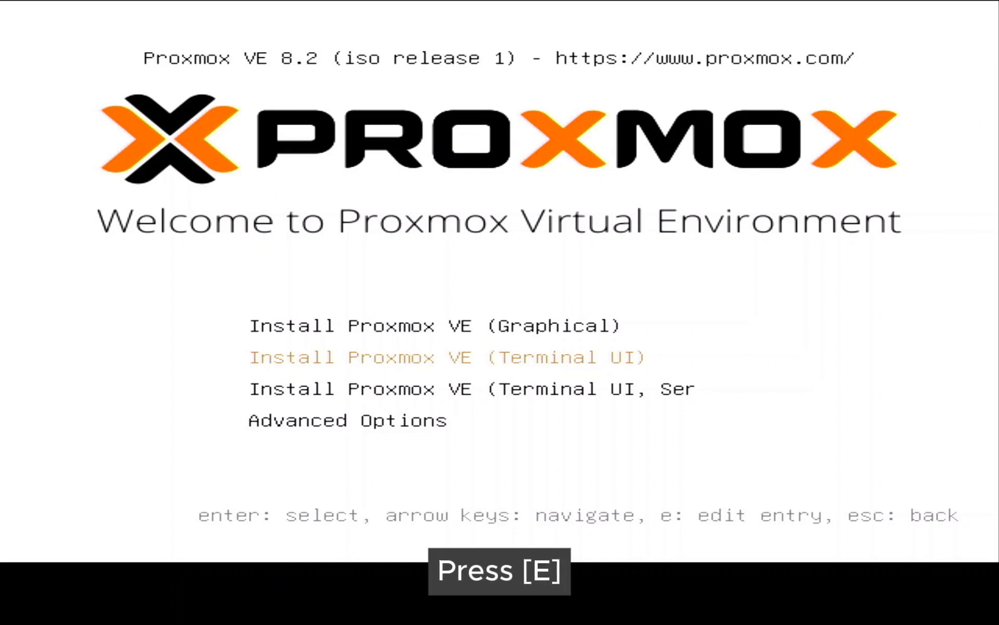
key("e")
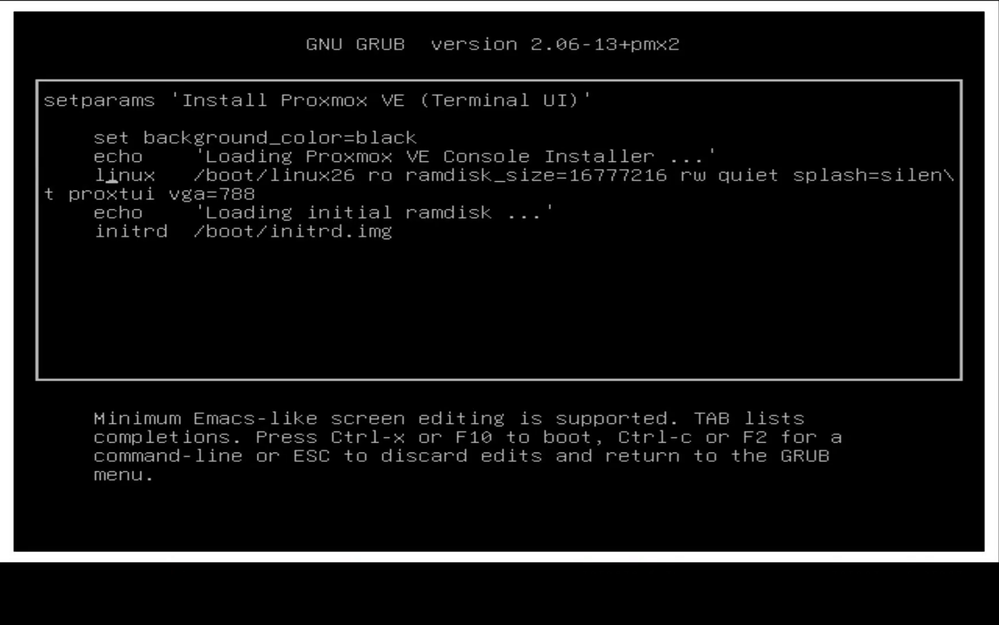
key("End")
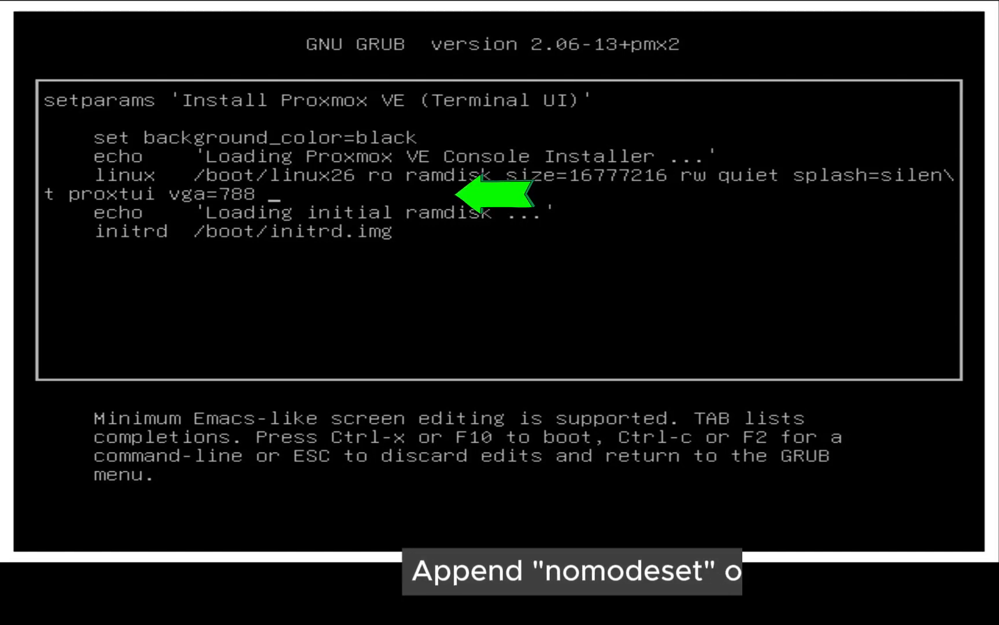
type("nom")
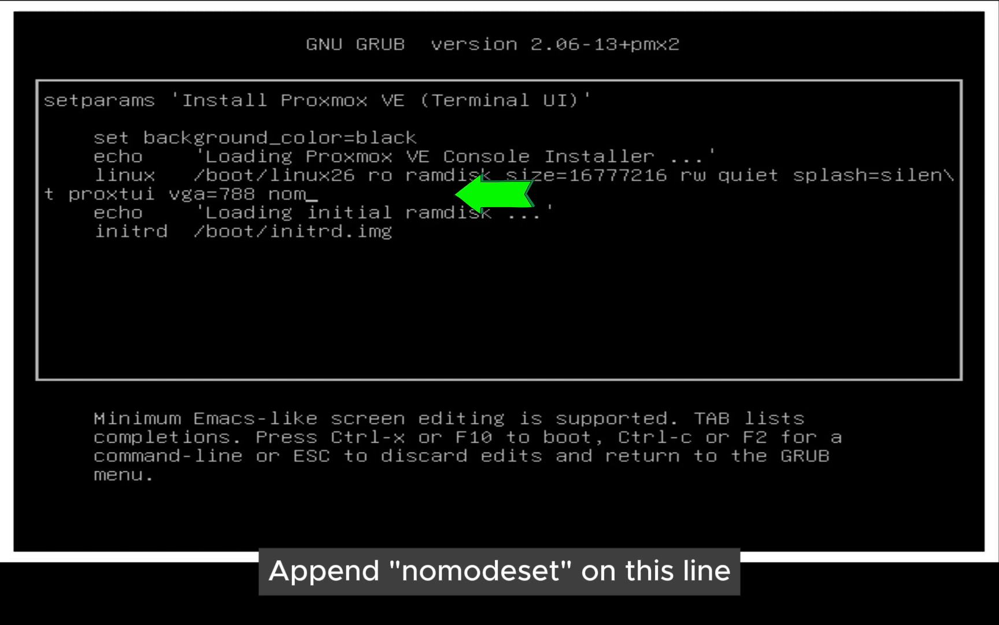
type("odeset")
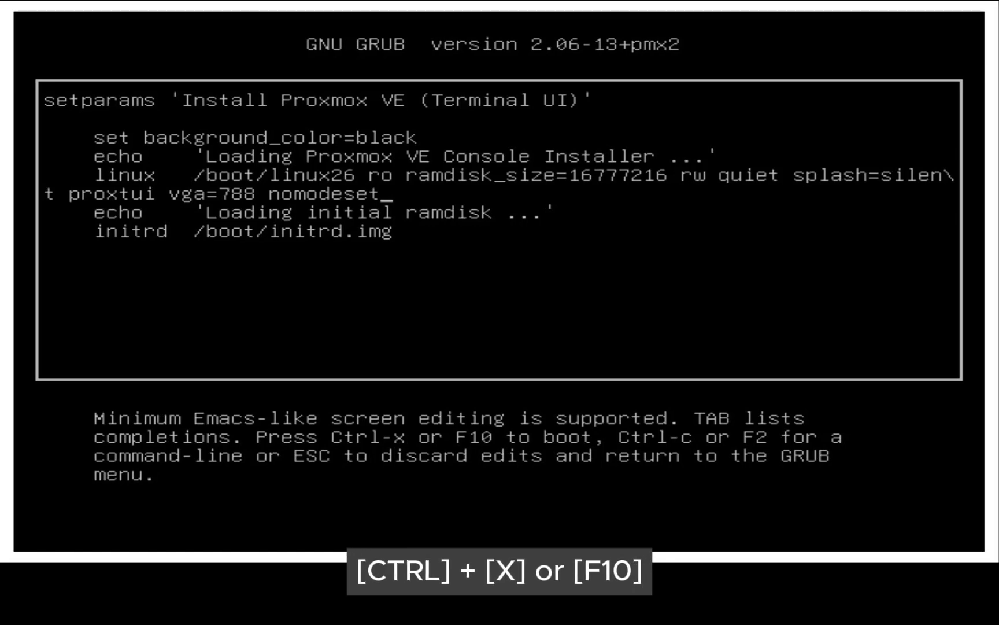
key("ctrl+x")
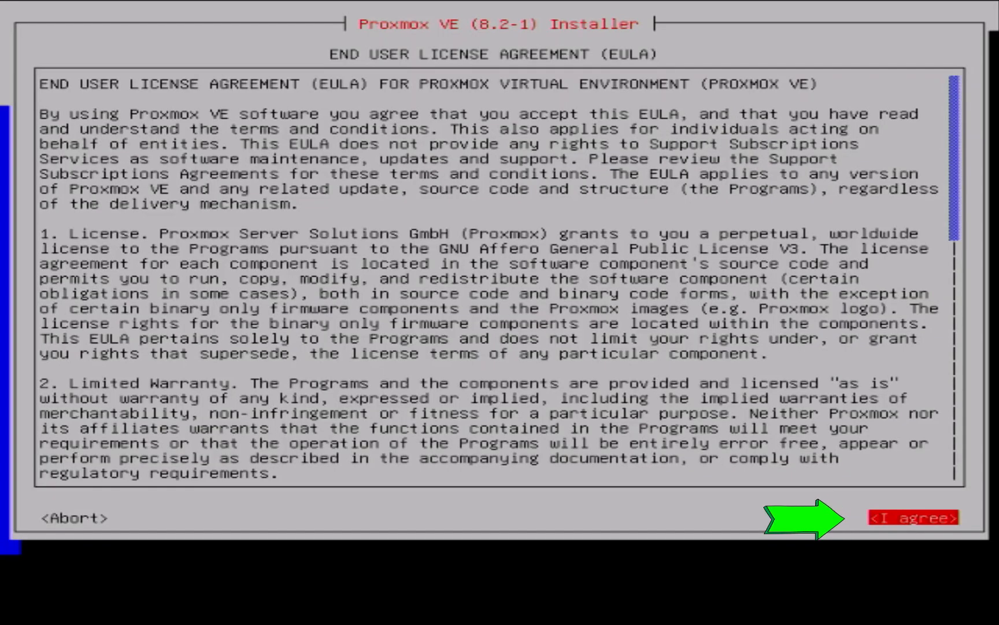
Accept the Proxmox VE end user license agreement
key("Left")
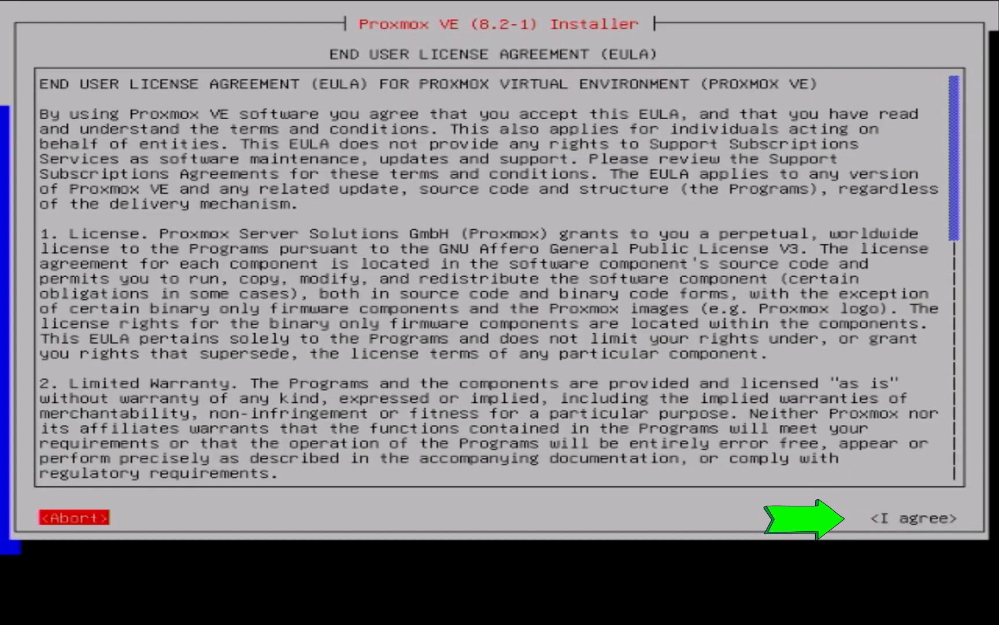
key("Right")
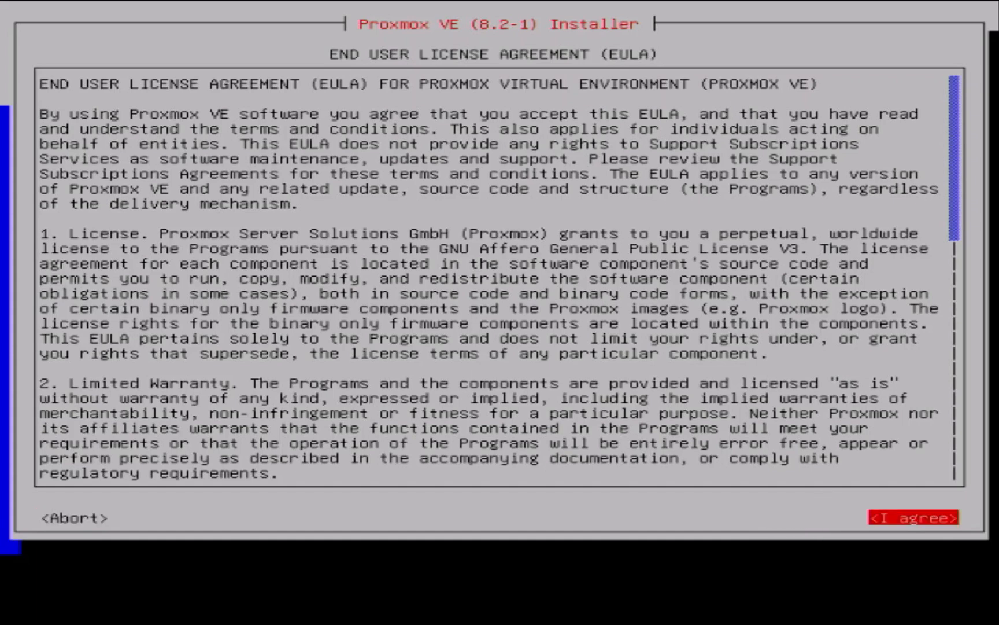
key("Return")
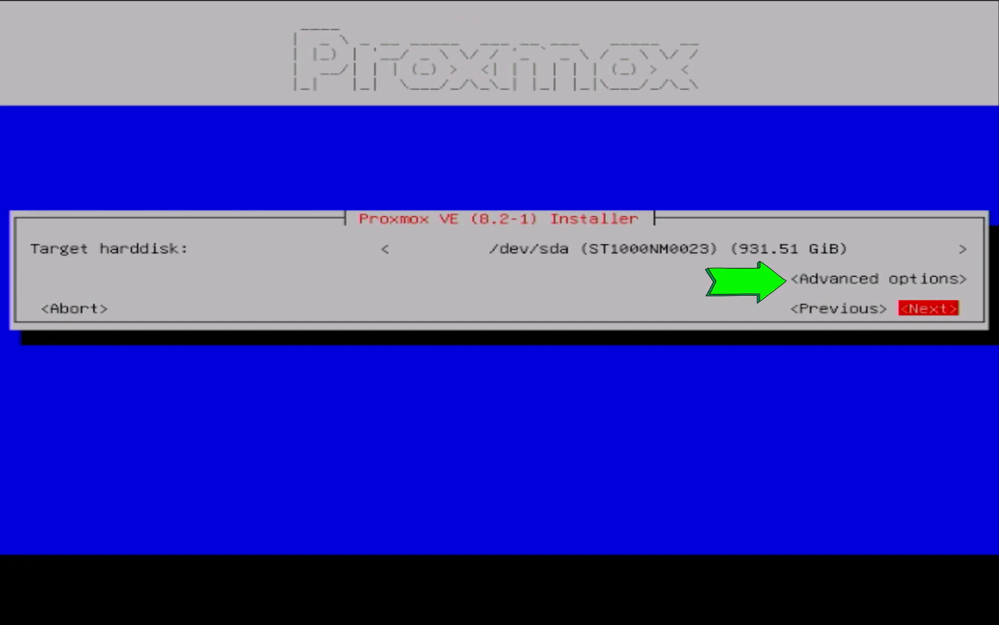
Set the boot disk filesystem to ZFS (RAID1) in the advanced options of the target harddisk
key("Up")
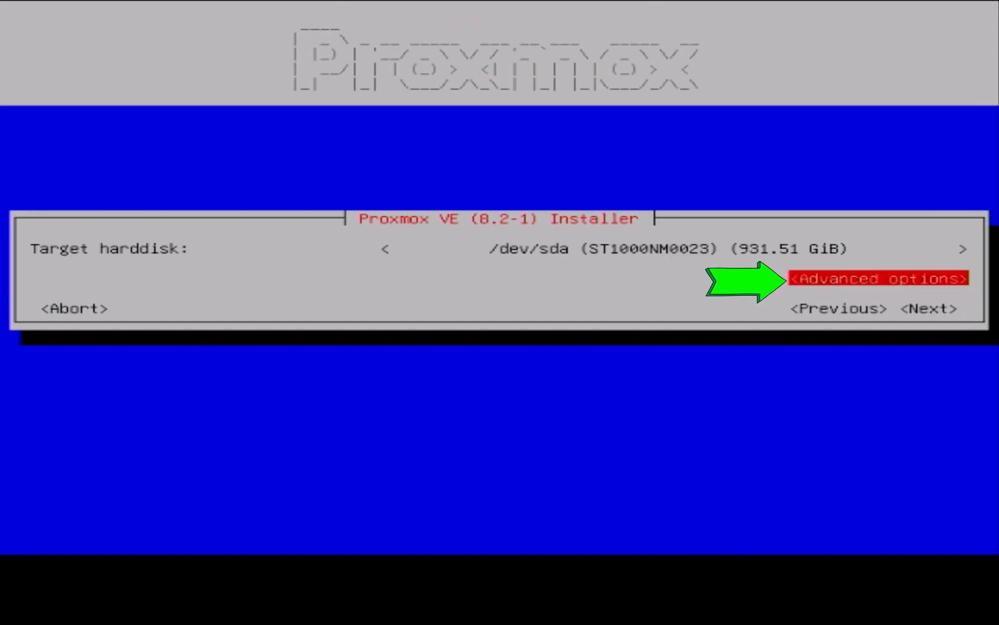
key("Return")
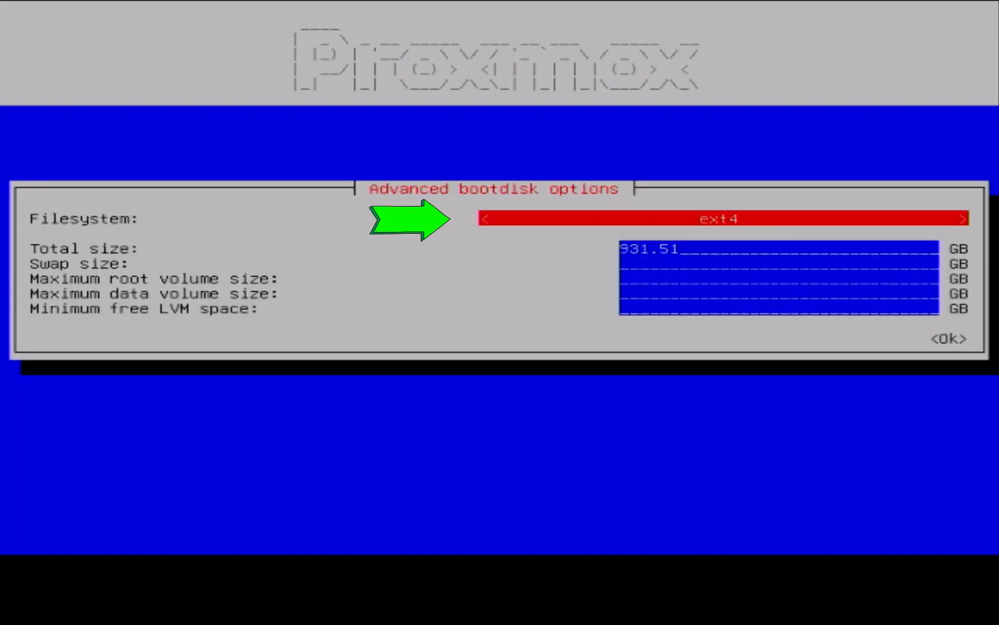
key("Return")
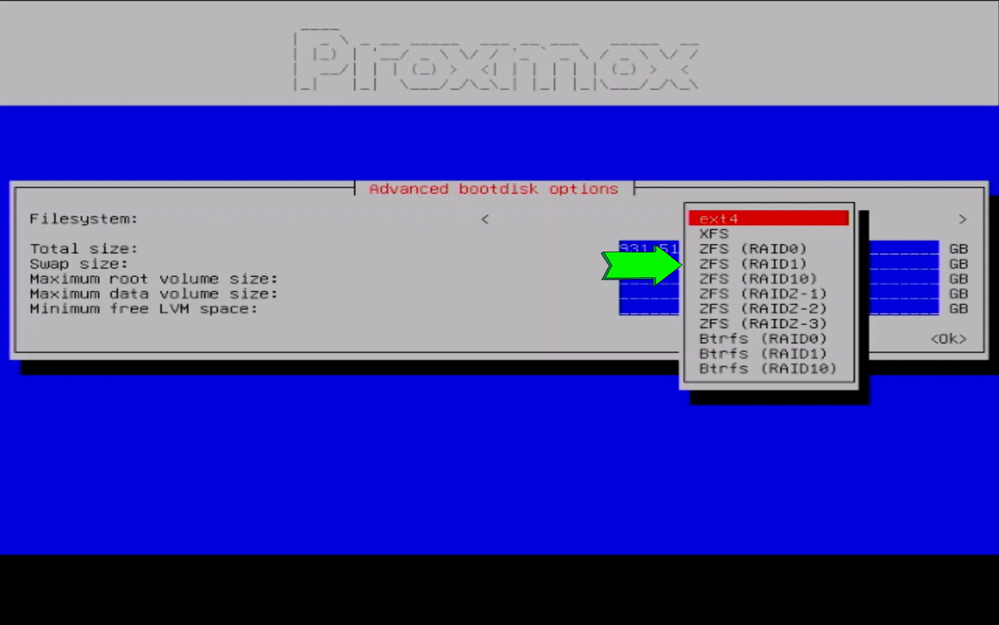
key("Down")
key("Down")
key("Down")
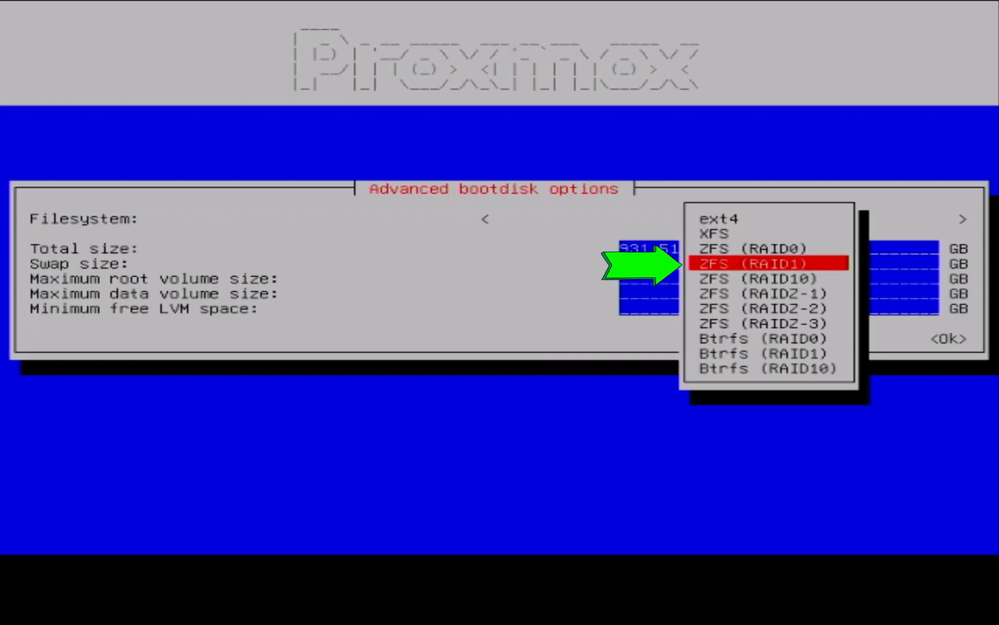
key("Return")
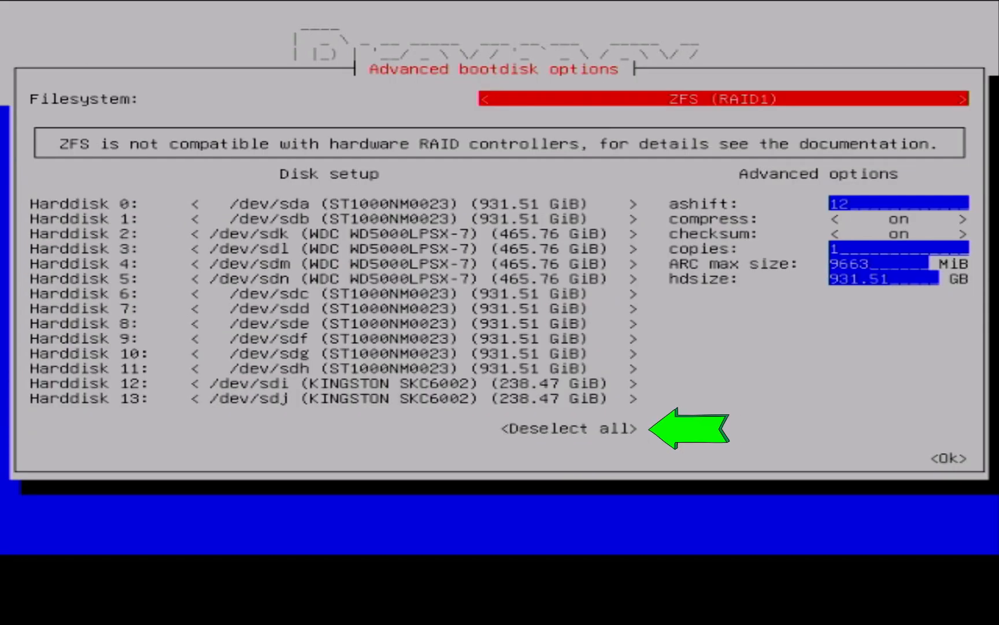
Deselect all hard disks in the ZFS disk setup
key("Down")
key("Down")
key("Down")
key("Down")
key("Down")
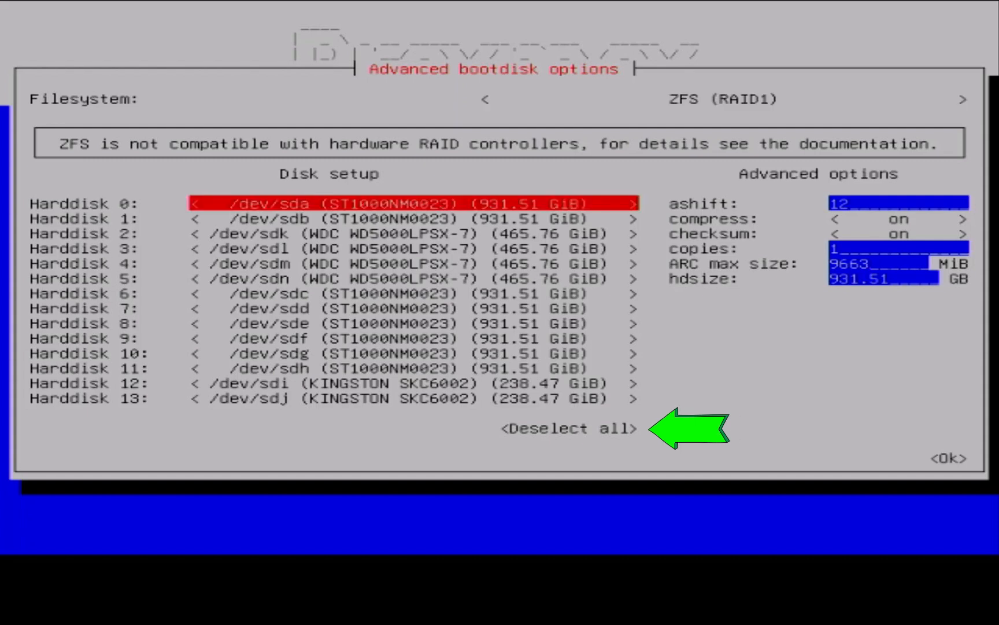
key("Down")
key("Down")
key("Down")
key("Down")
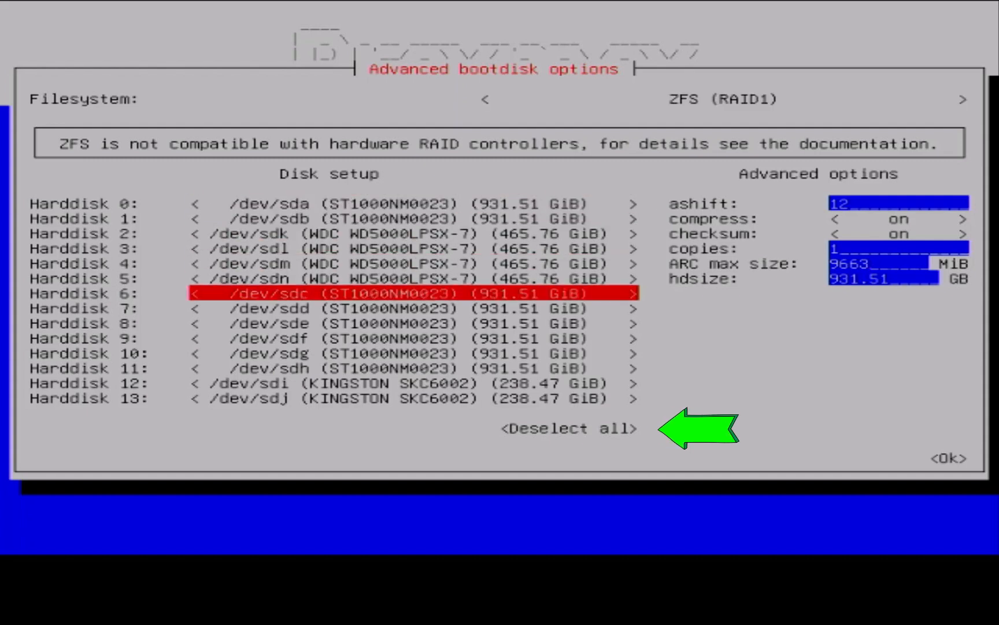
key("Down")
key("Down")
key("Down")
key("Down")
key("Down")
key("Down")
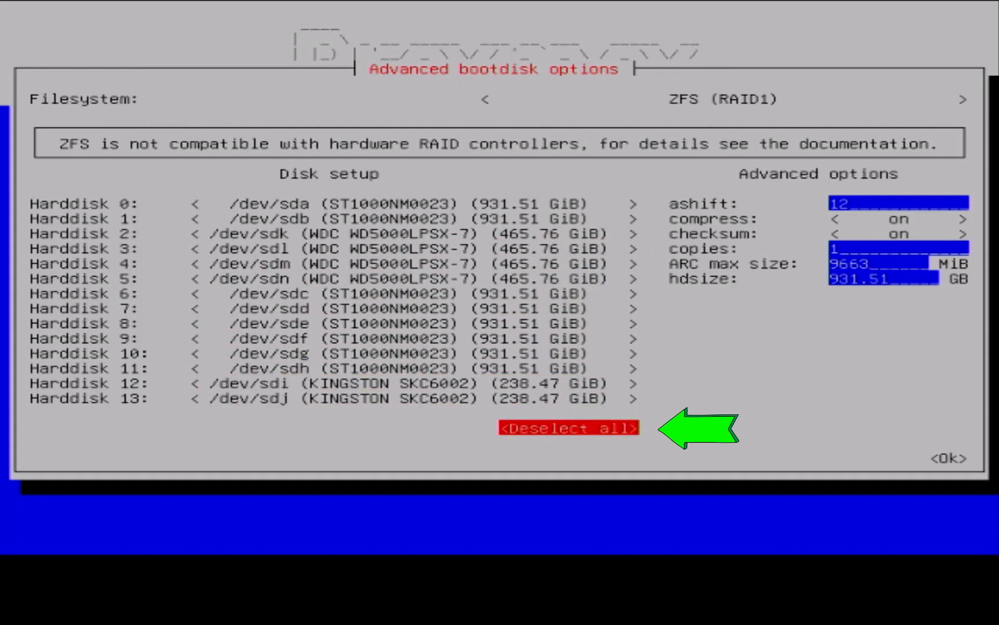
key("Return")
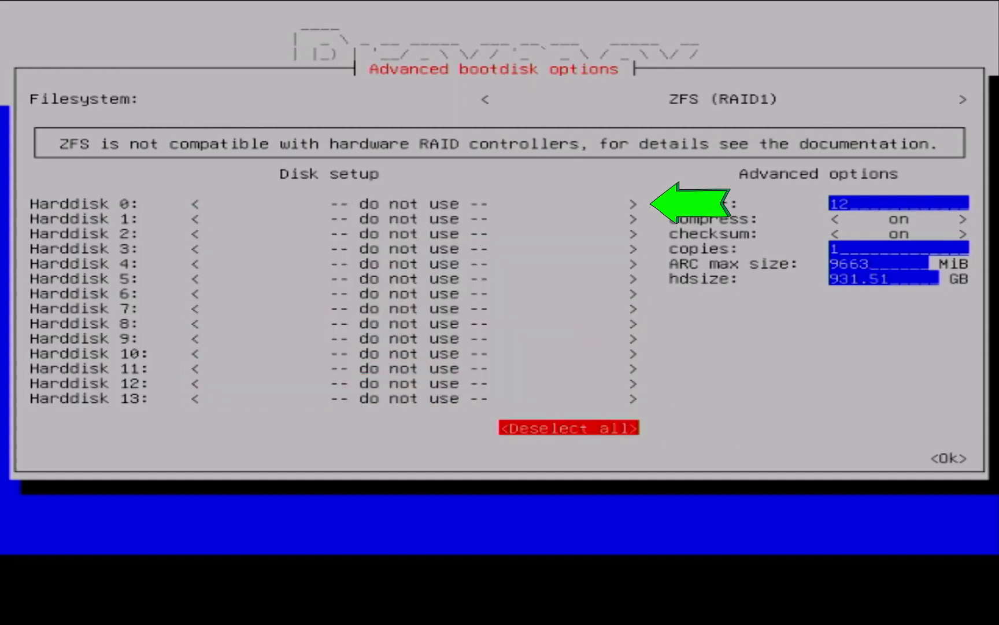
Assign the 238.47 GiB KINGSTON drive /dev/sdi to Harddisk 0
key("Up")
key("Up")
key("Up")
key("Up")
key("Up")
key("Up")
key("Up")
key("Up")
key("Up")
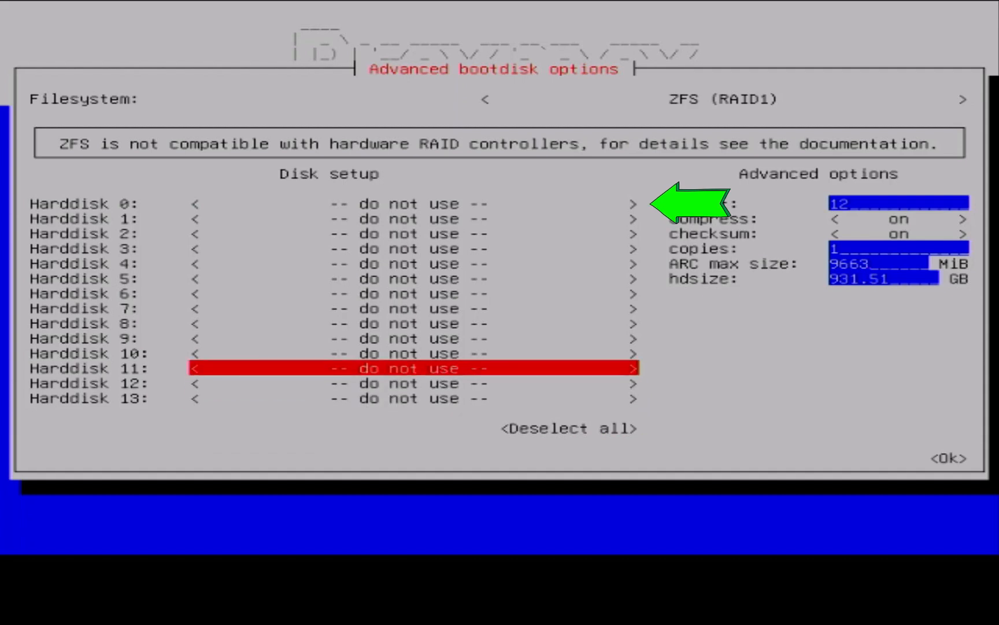
key("Up")
key("Up")
key("Up")
key("Up")
key("Up")
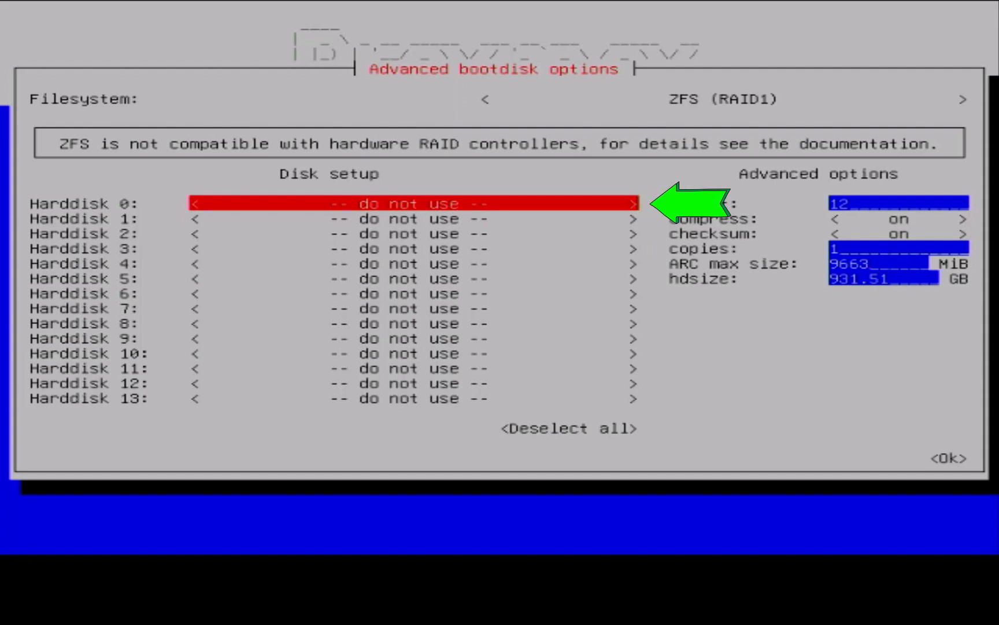
key("Return")
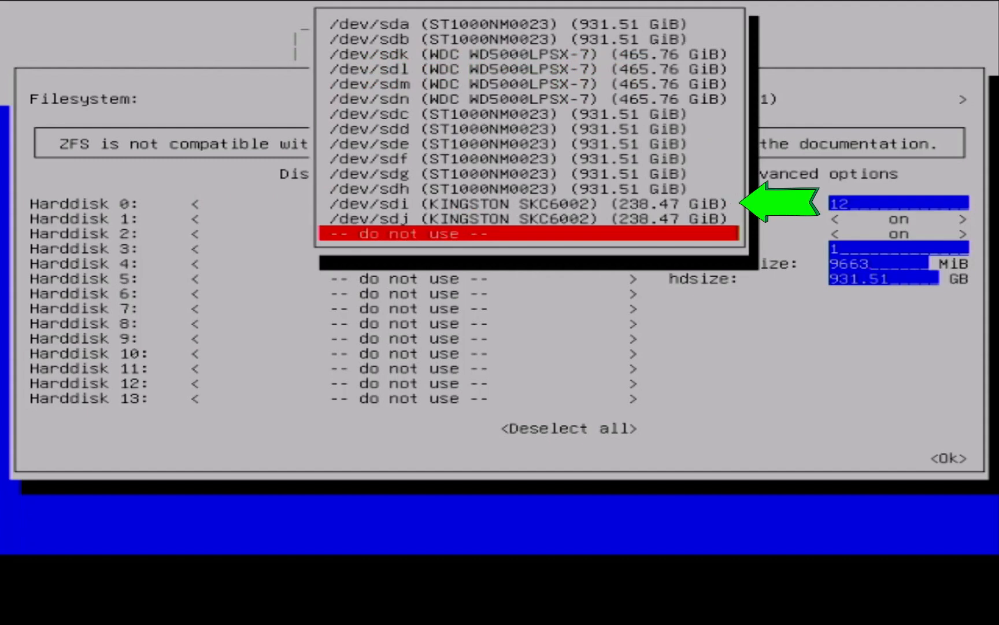
key("Up")
key("Up")
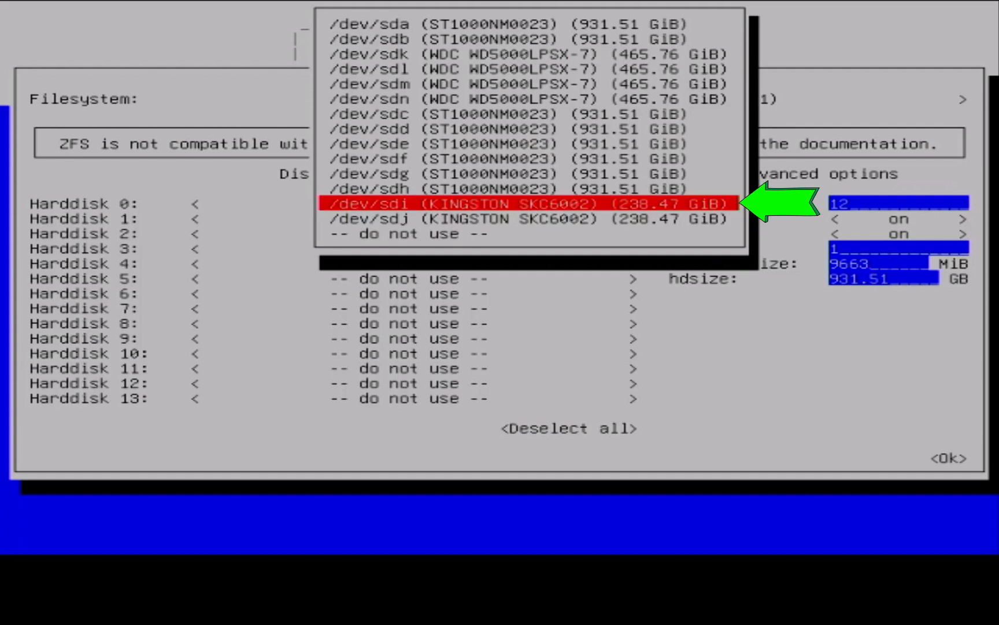
key("Return")
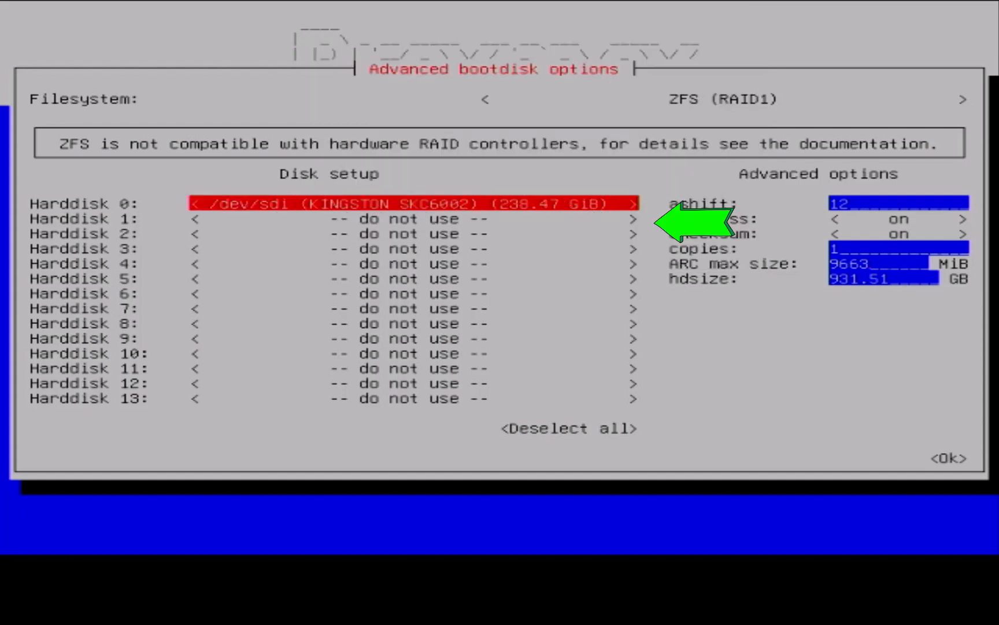
Assign the 238.47 GiB KINGSTON drive /dev/sdj to Harddisk 1
key("Down")
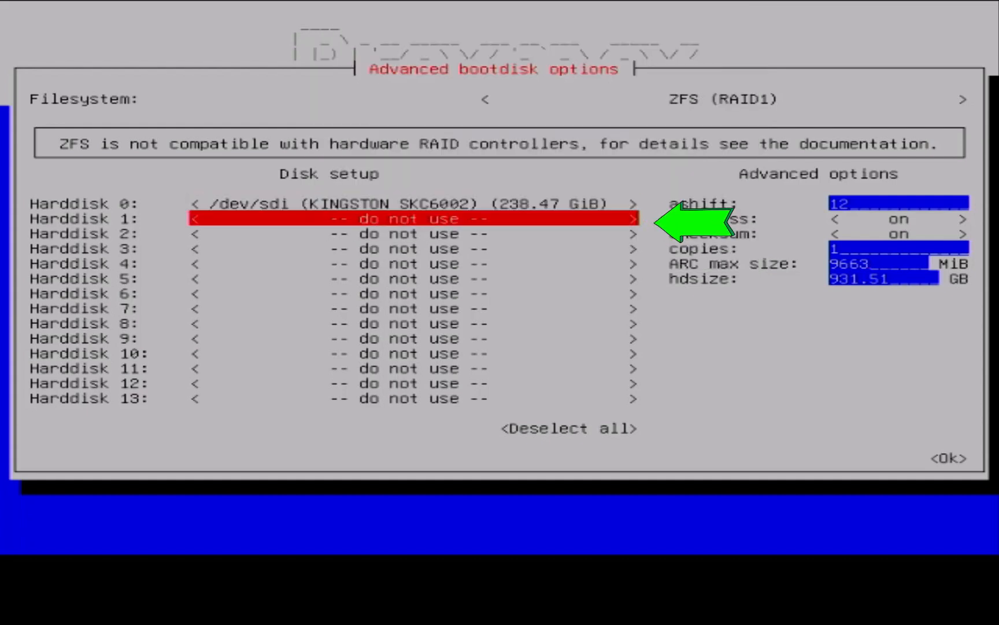
key("Return")
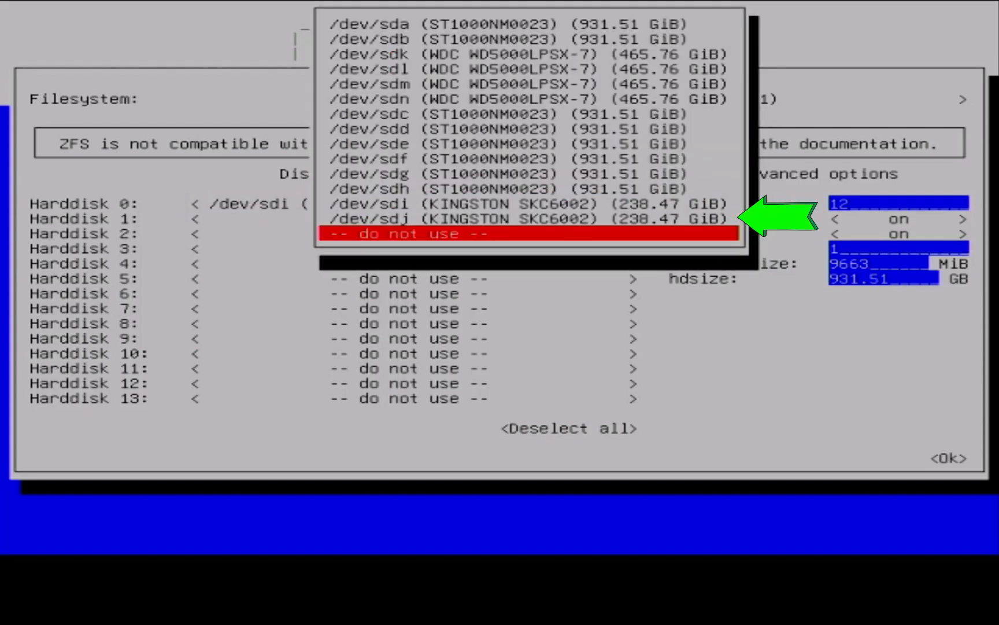
key("Up")
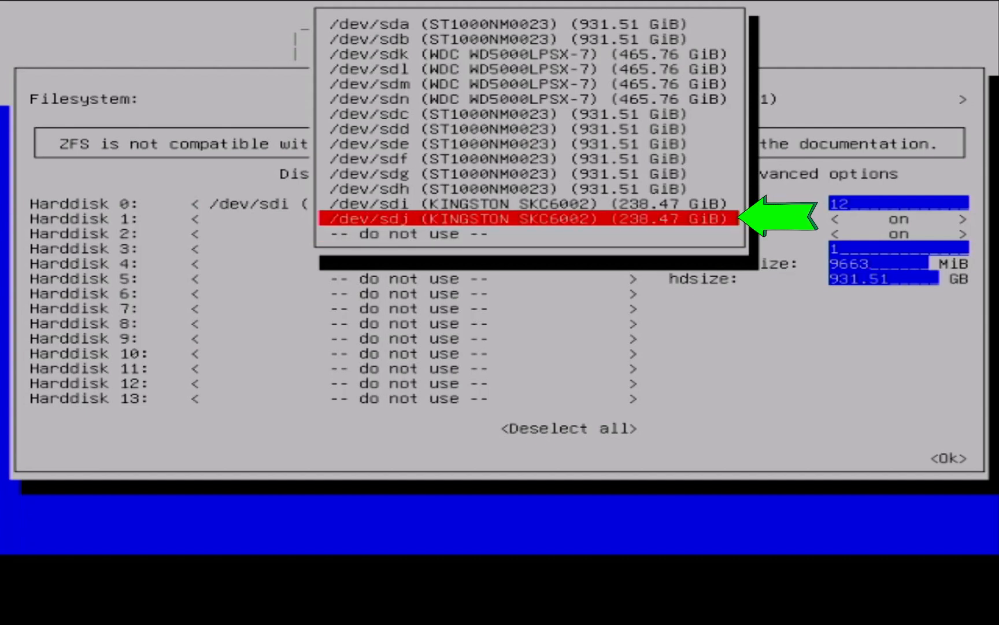
key("Return")
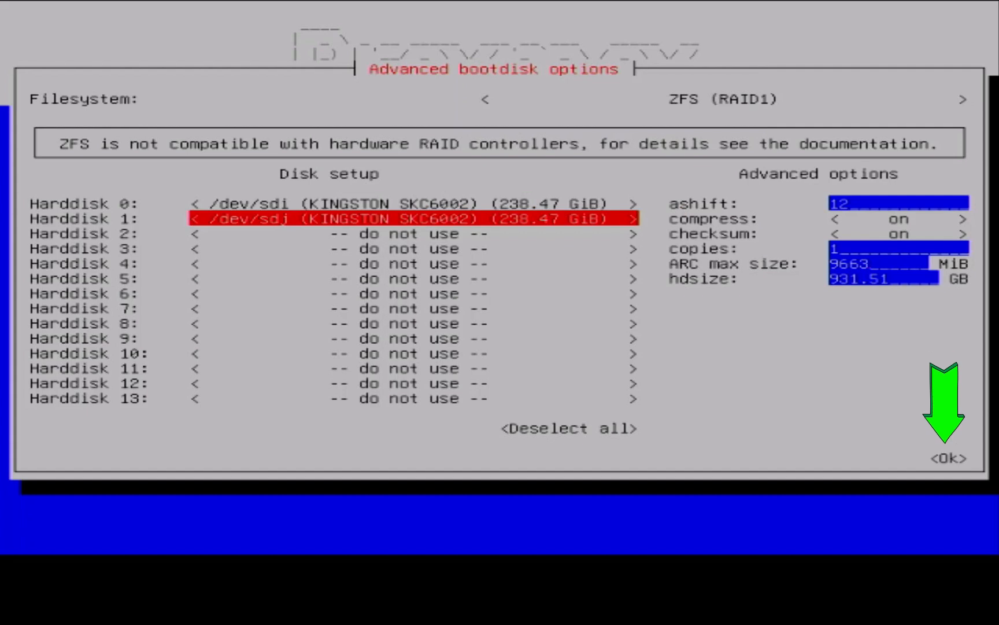
Accept the advanced bootdisk options for the ZFS (RAID1) mirror
key("Down")
key("Down")
key("Down")
key("Down")
key("Down")
key("Down")
key("Down")
key("Down")
key("Down")
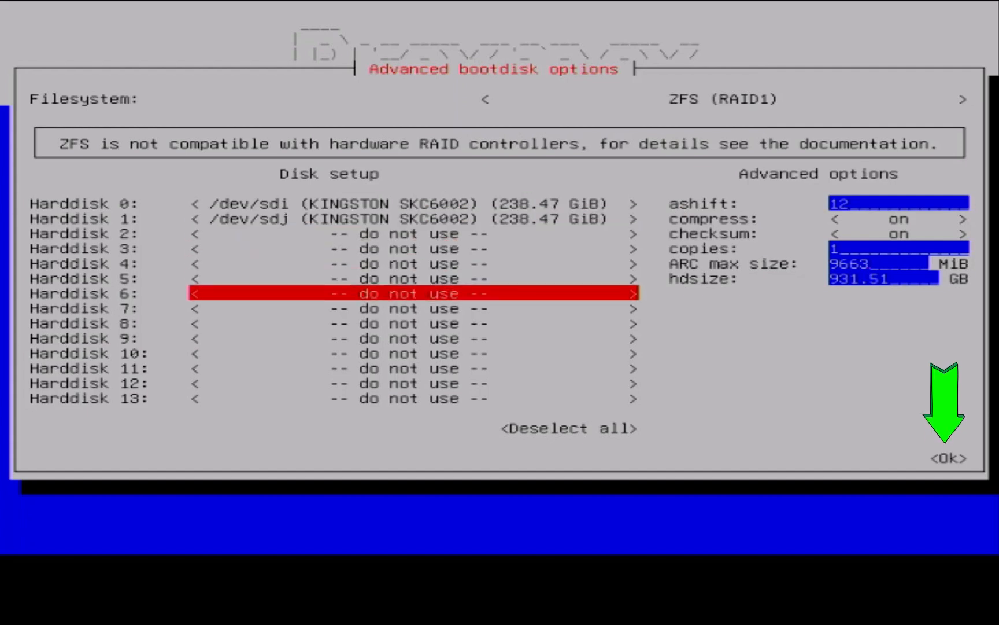
key("Down")
key("Down")
key("Down")
key("Down")
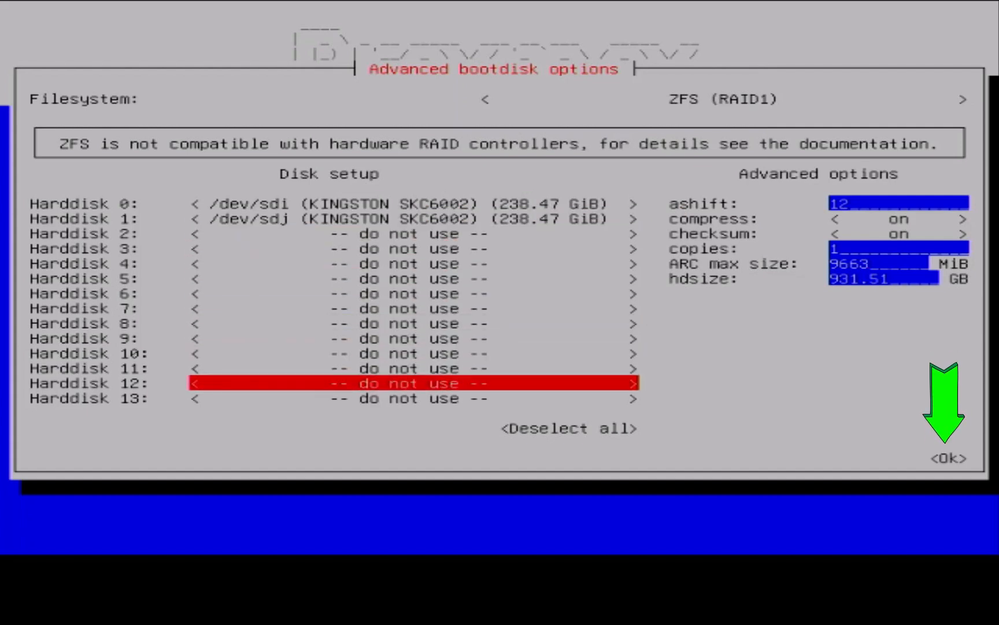
key("Down")
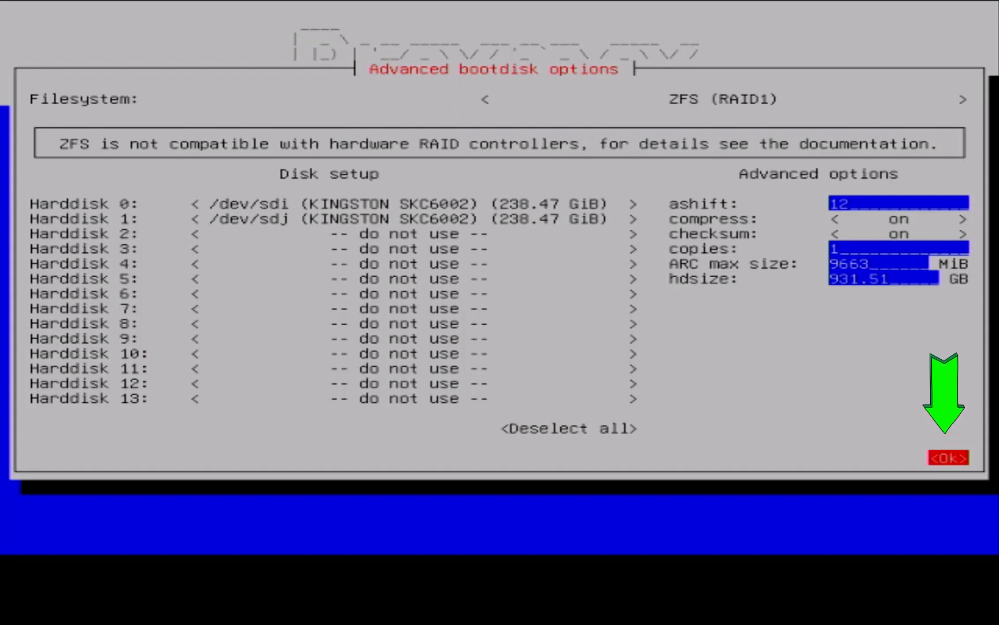
key("Return")
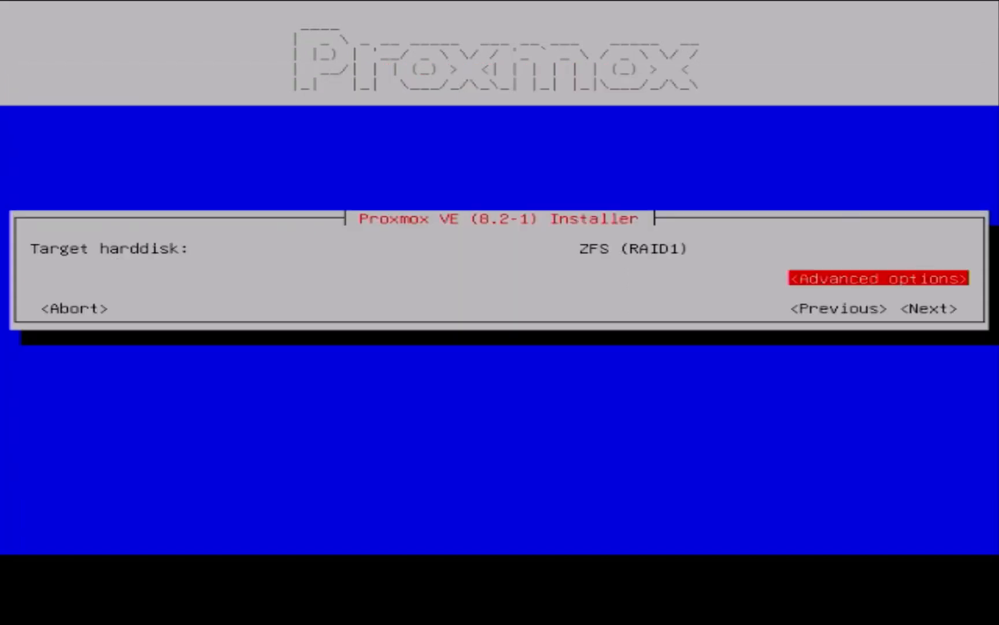
Proceed with ZFS (RAID1) as target harddisk and accept Malaysia, Asia/Kuala_Lumpur and the U.S. English keyboard layout
key("Tab")
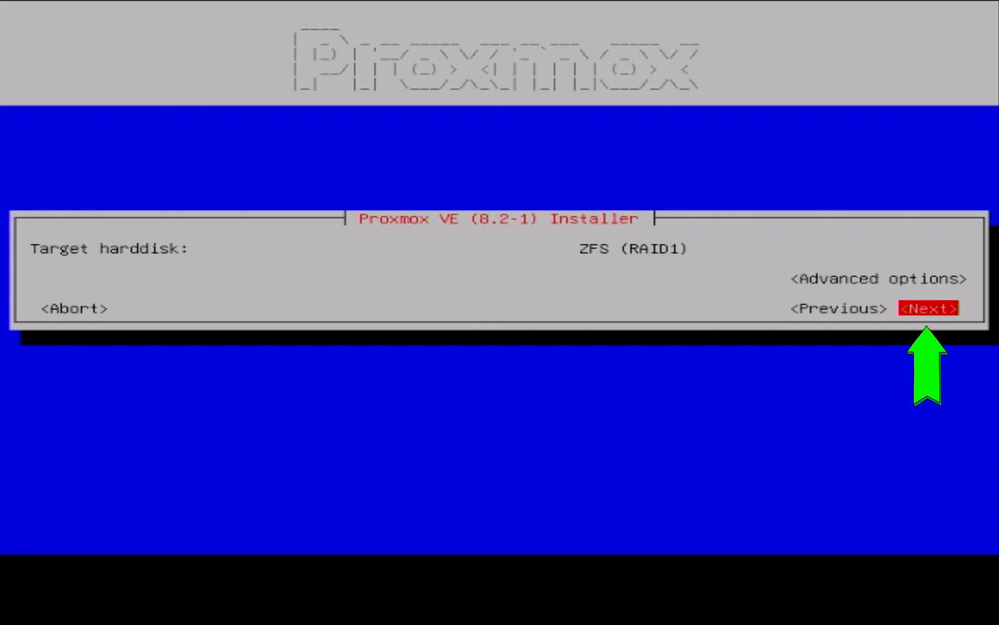
key("Return")
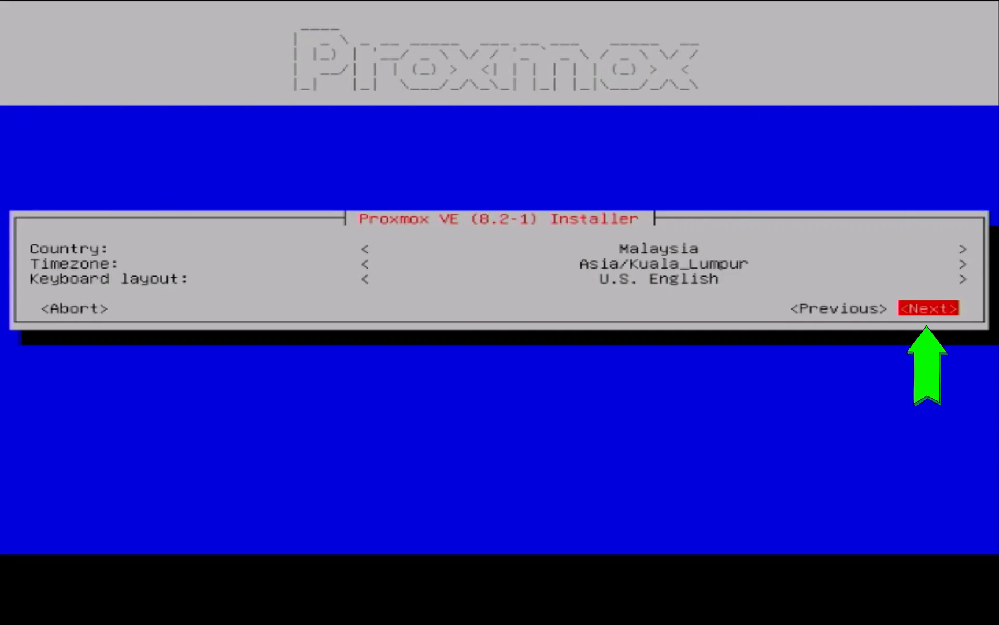
key("Return")
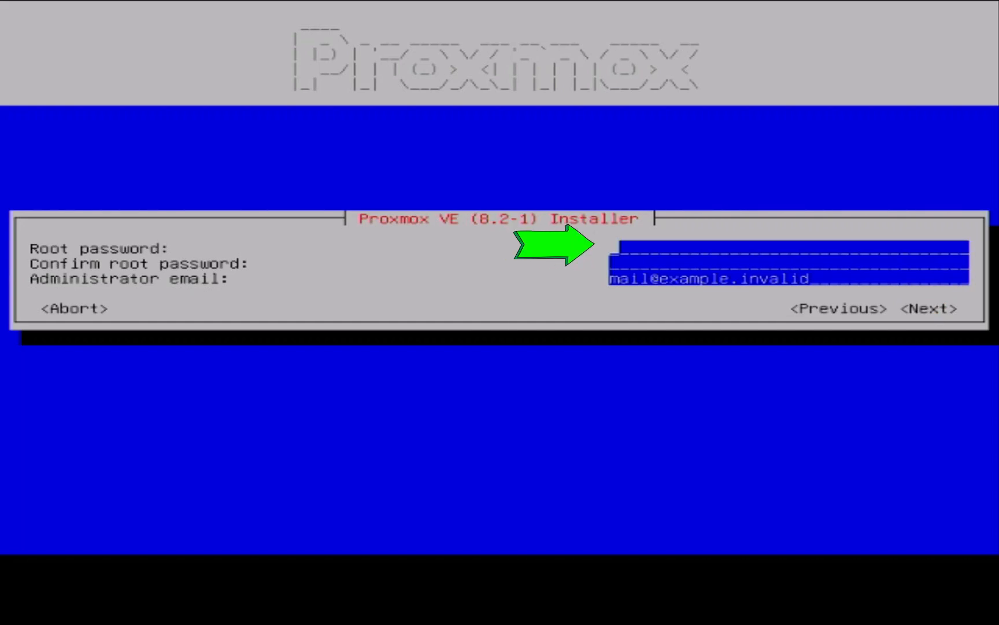
Enter the root password and repeat it in the confirmation field
type("p")
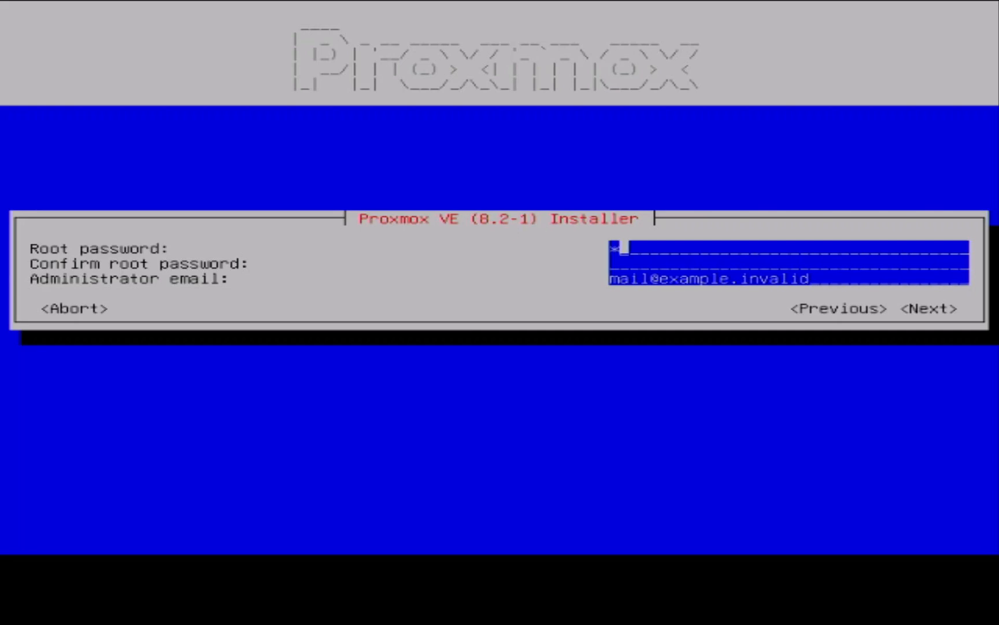
type("assword")
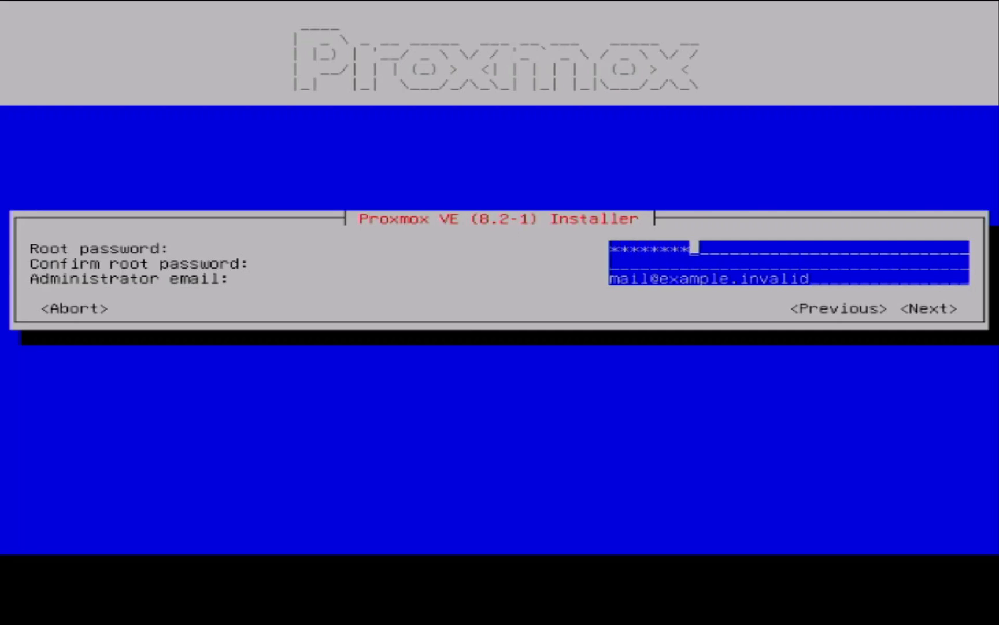
type("1234")
key("Tab")
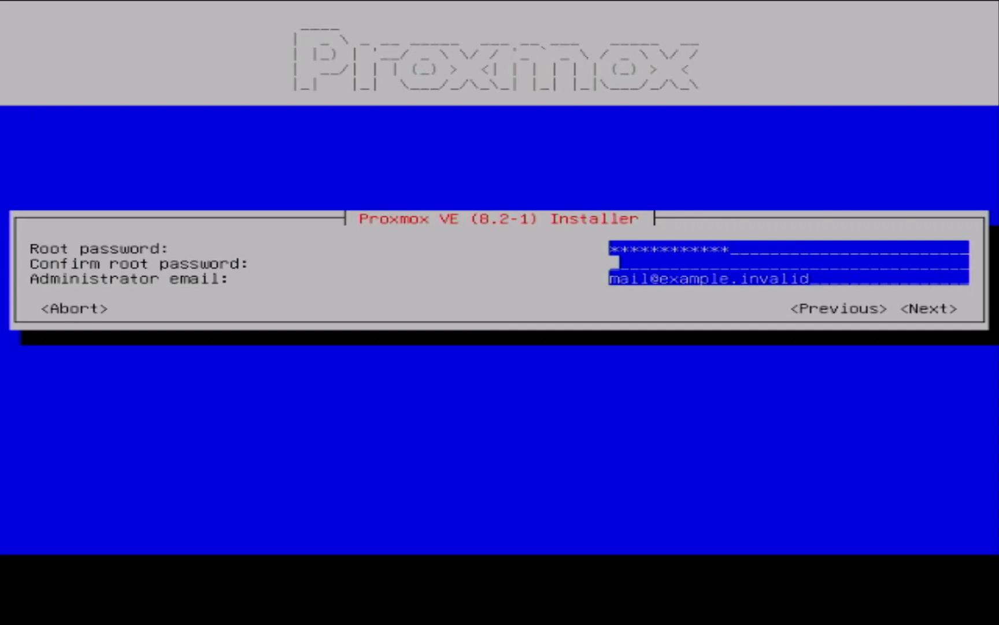
type("password1234")
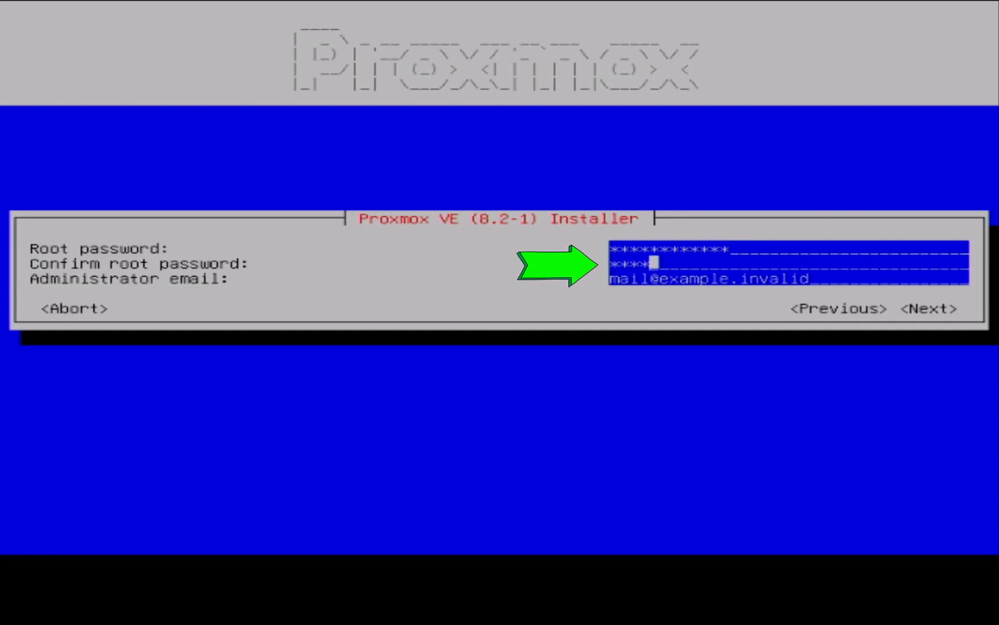
type("34")
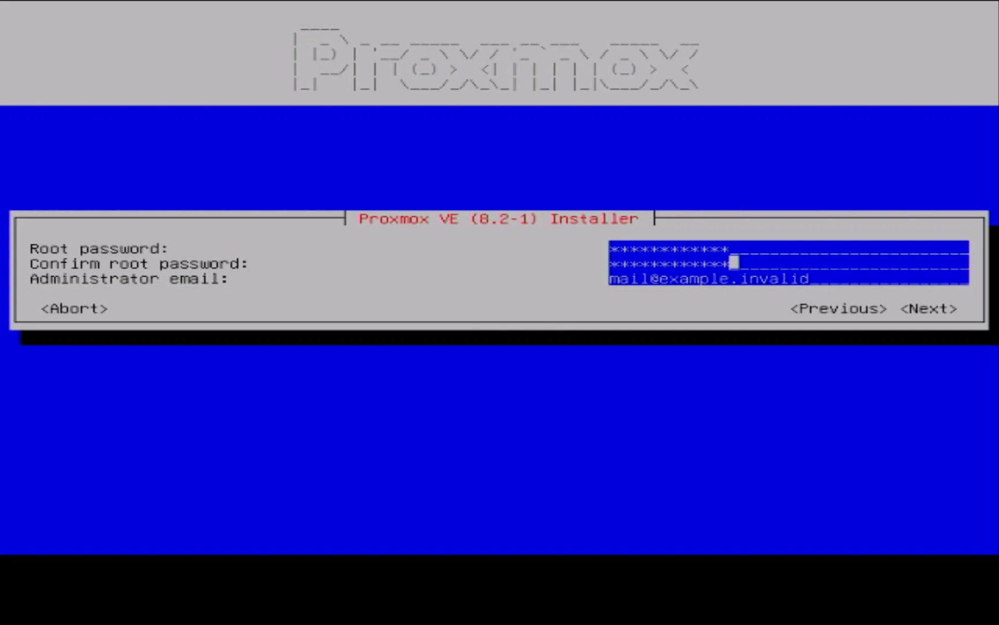
Replace the placeholder administrator email with the administrator's own address and continue to the network configuration
key("Tab")
key("BackSpace")
key("BackSpace")
key("BackSpace")
key("BackSpace")
key("BackSpace")
key("BackSpace")
key("BackSpace")
key("BackSpace")
key("BackSpace")
key("BackSpace")
key("BackSpace")
key("BackSpace")
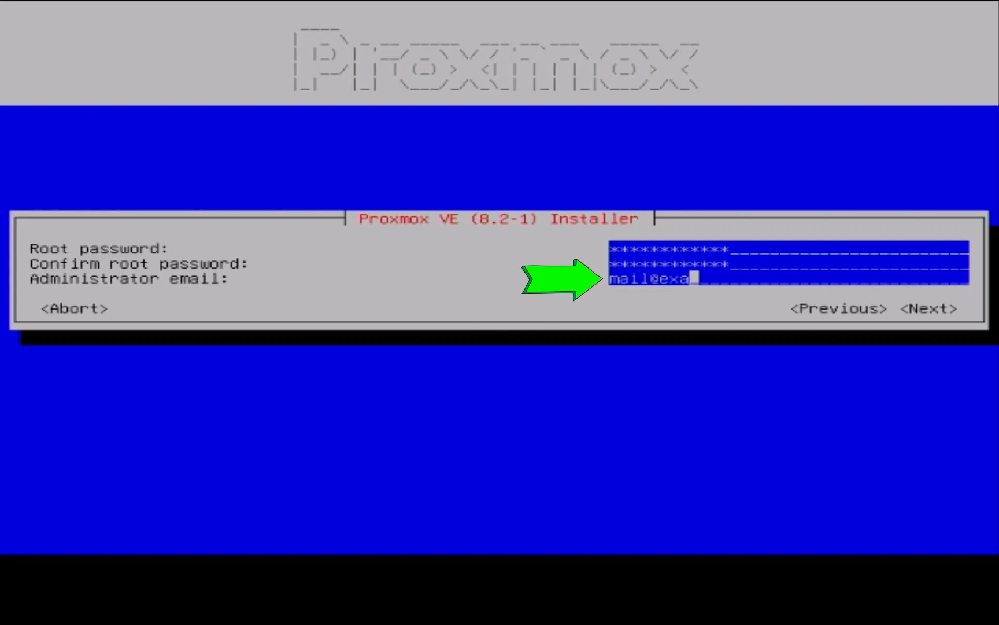
key("BackSpace")
key("BackSpace")
key("BackSpace")
key("BackSpace")
key("BackSpace")
key("BackSpace")
key("BackSpace")
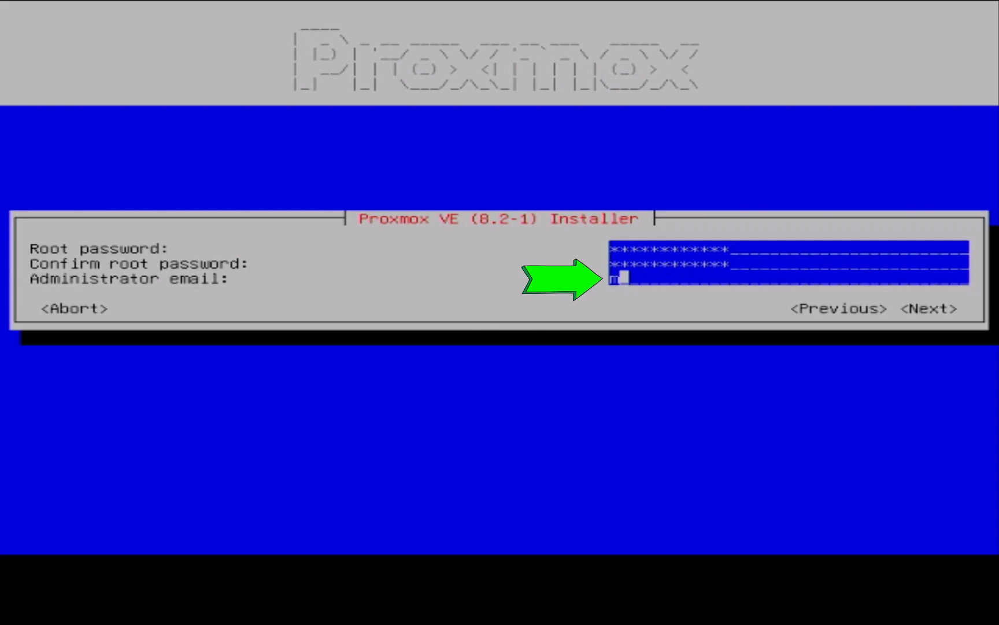
key("BackSpace")
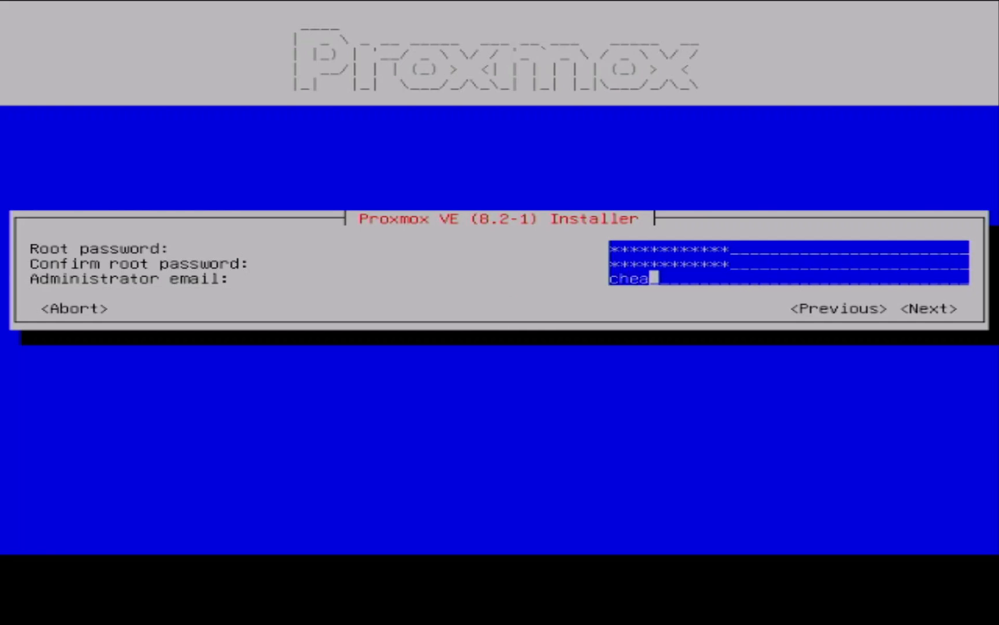
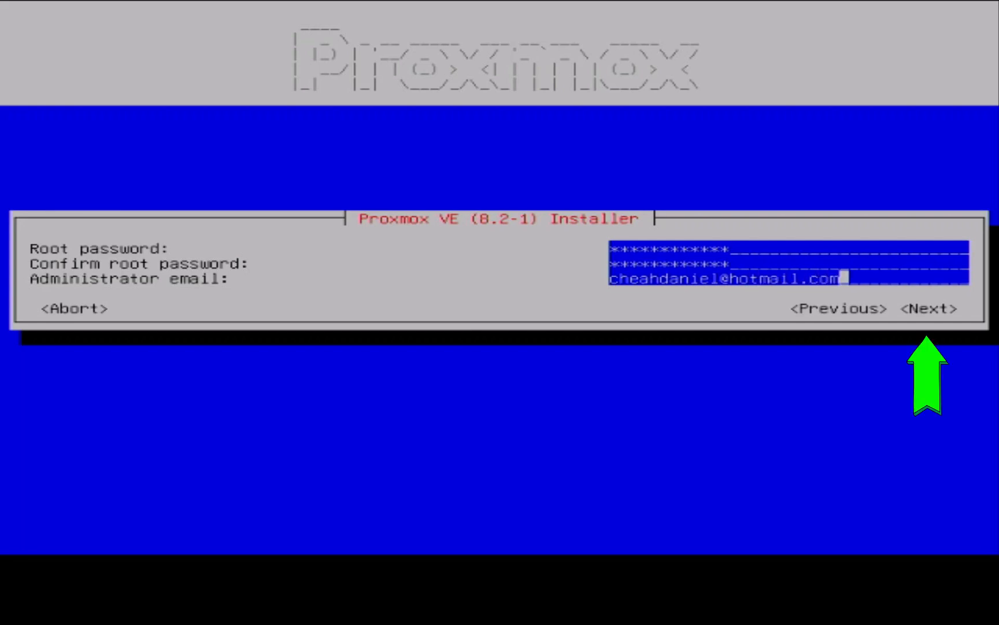
key("Tab")
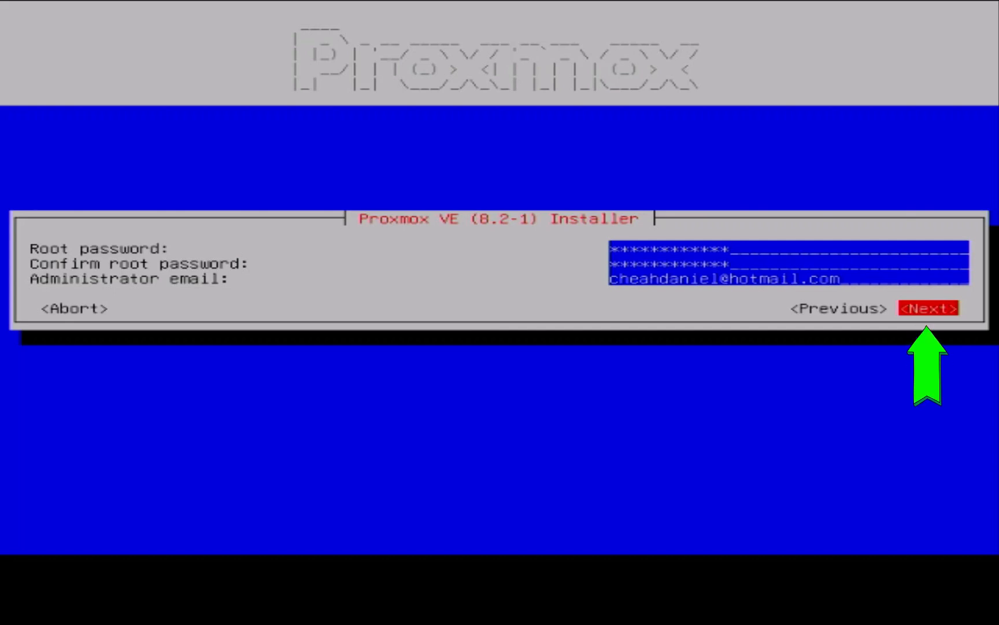
key("Return")
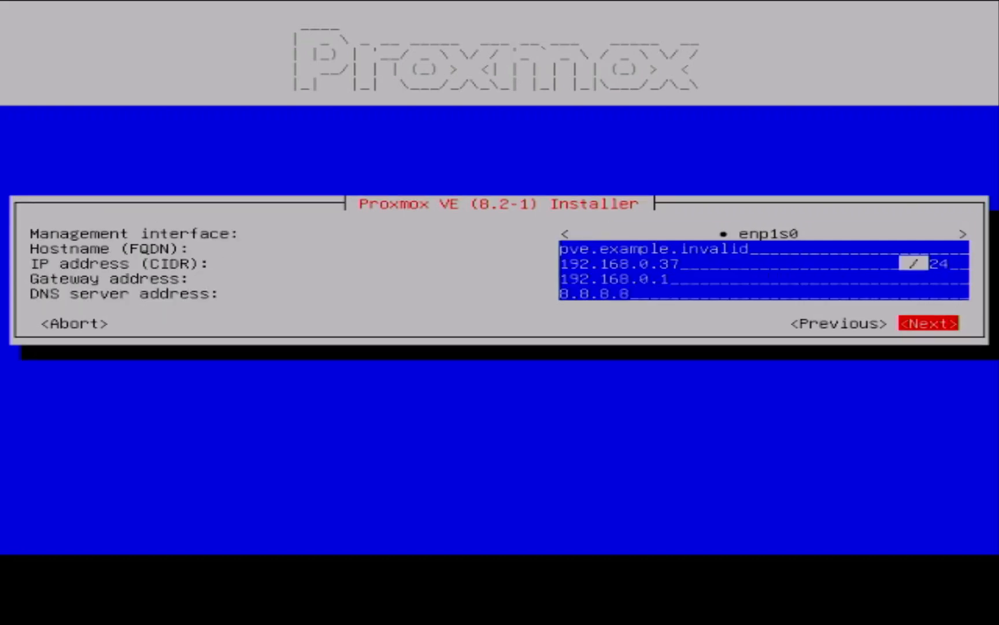
Set the hostname (FQDN) to dcvm1.local
key("Up")
key("Up")
key("Up")
key("Up")
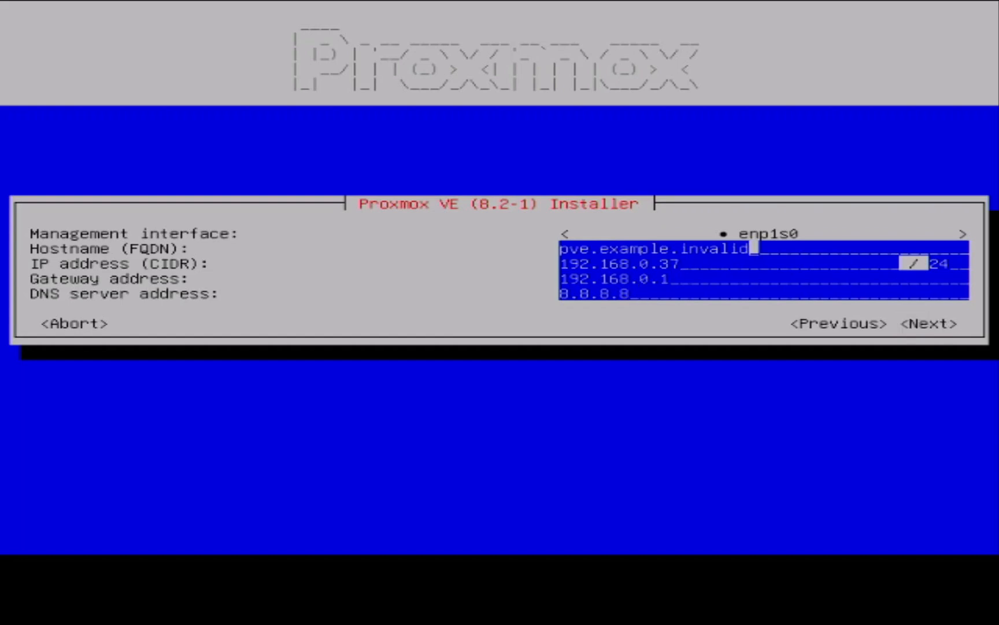
key("BackSpace")
key("BackSpace")
key("BackSpace")
key("BackSpace")
key("BackSpace")
key("BackSpace")
key("BackSpace")
key("BackSpace")
key("BackSpace")
key("BackSpace")
key("BackSpace")
key("BackSpace")
key("BackSpace")
key("BackSpace")
key("BackSpace")
key("BackSpace")
key("BackSpace")
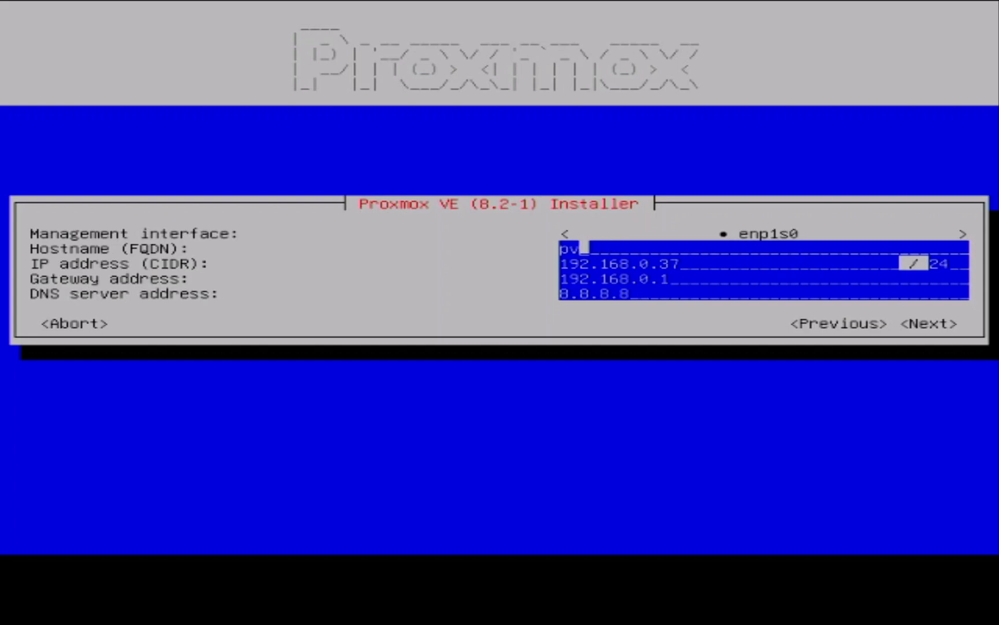
key("BackSpace")
key("BackSpace")
type("dcvm1.local")
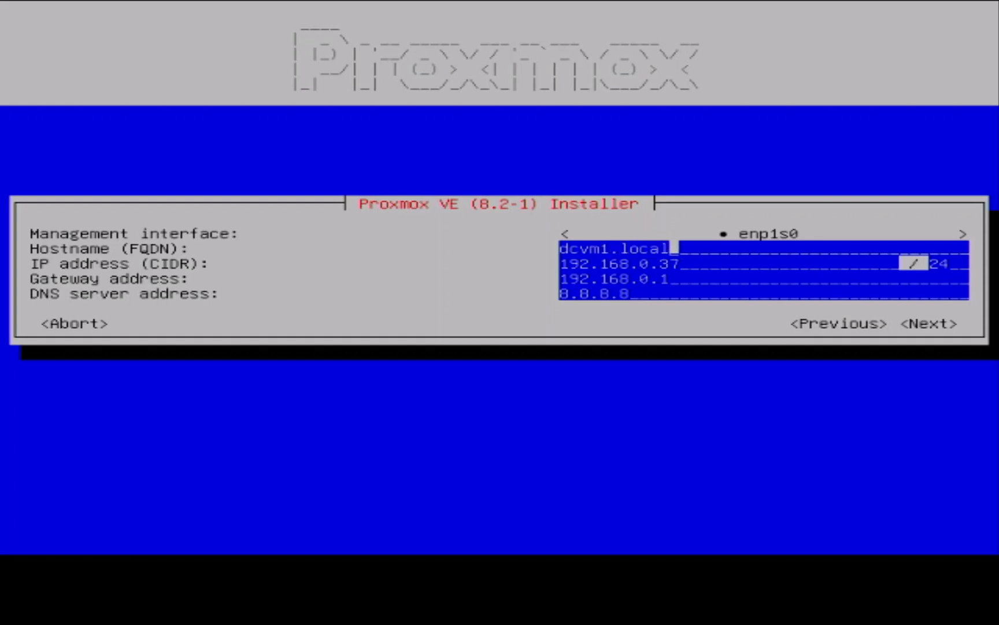
Set the IP address to 192.168.0.254 with prefix 24 and accept the network configuration
key("Tab")
key("Down")
key("Down")
key("Down")
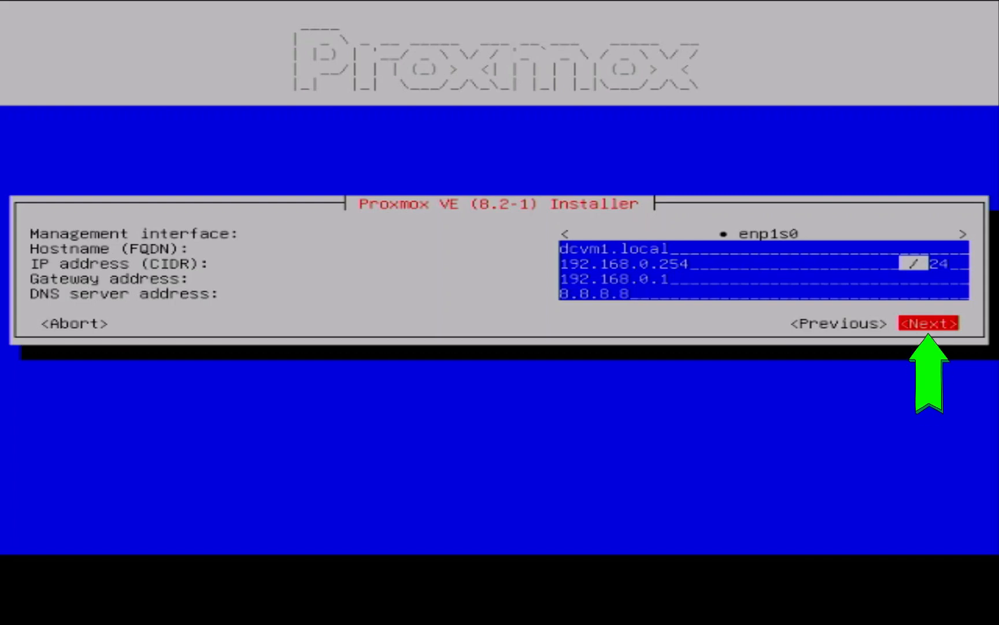
key("Return")
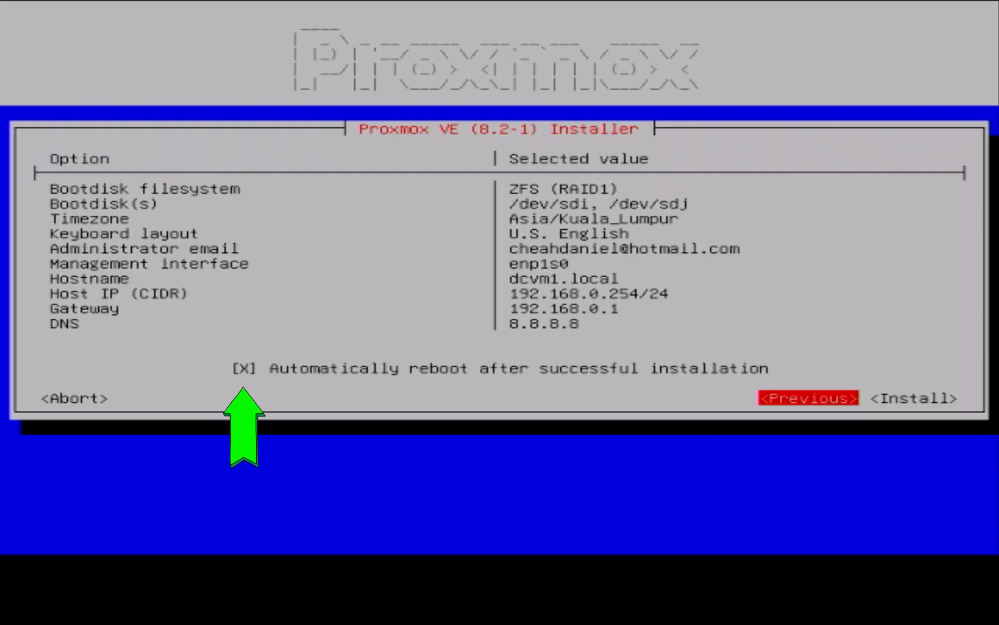
Disable the automatic reboot after successful installation in the summary
key("Up")
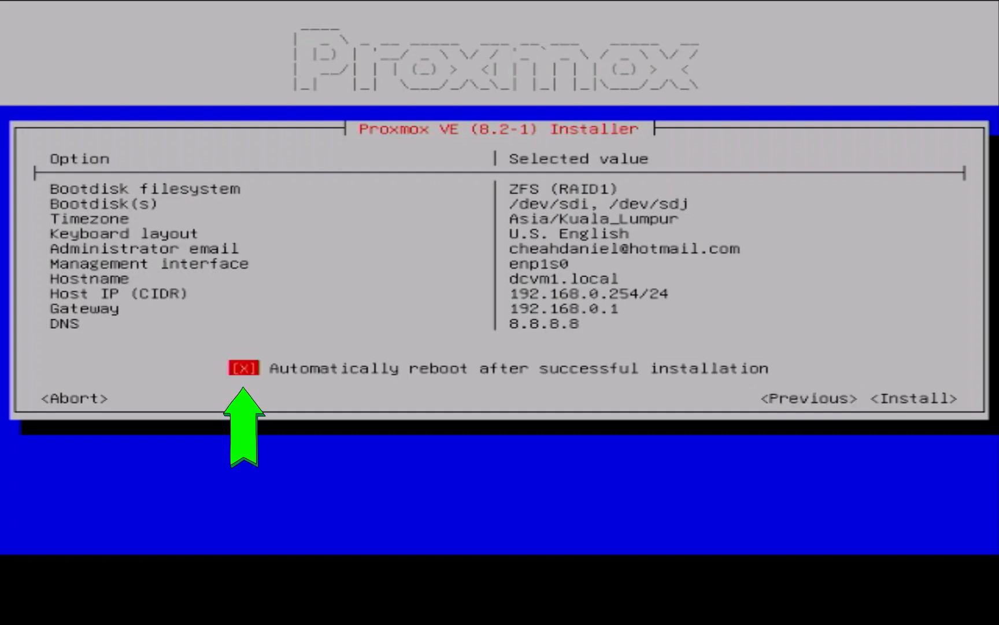
key("space")
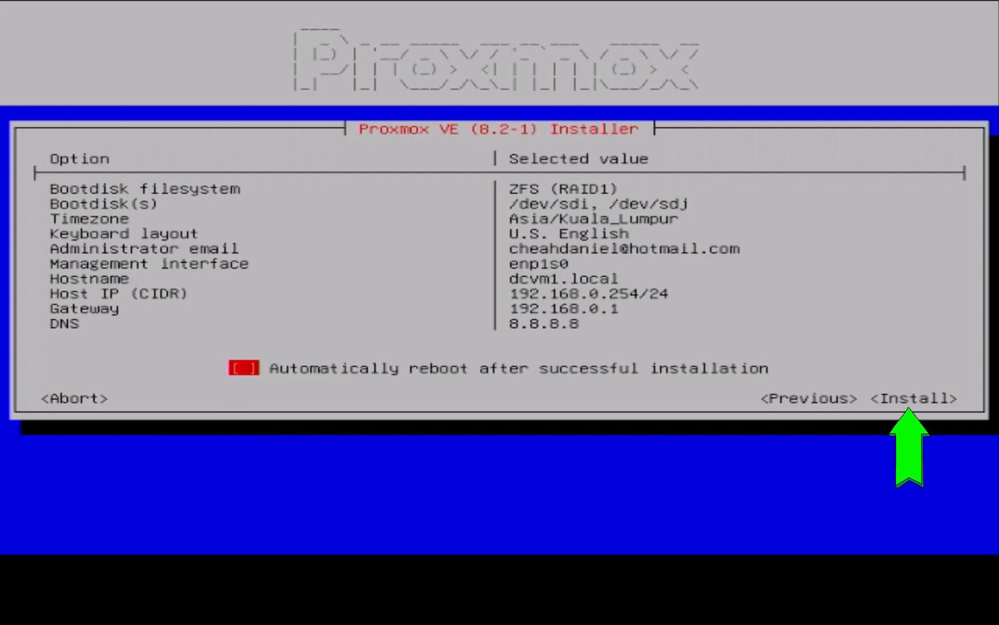
Start the Proxmox VE installation and reboot the server once it has finished
key("Down")
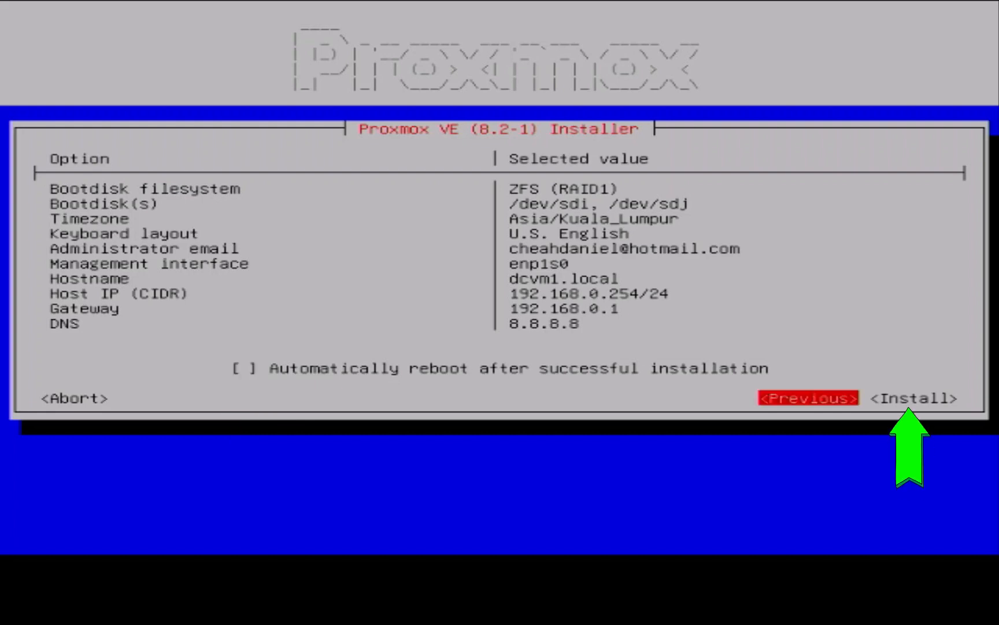
key("Right")
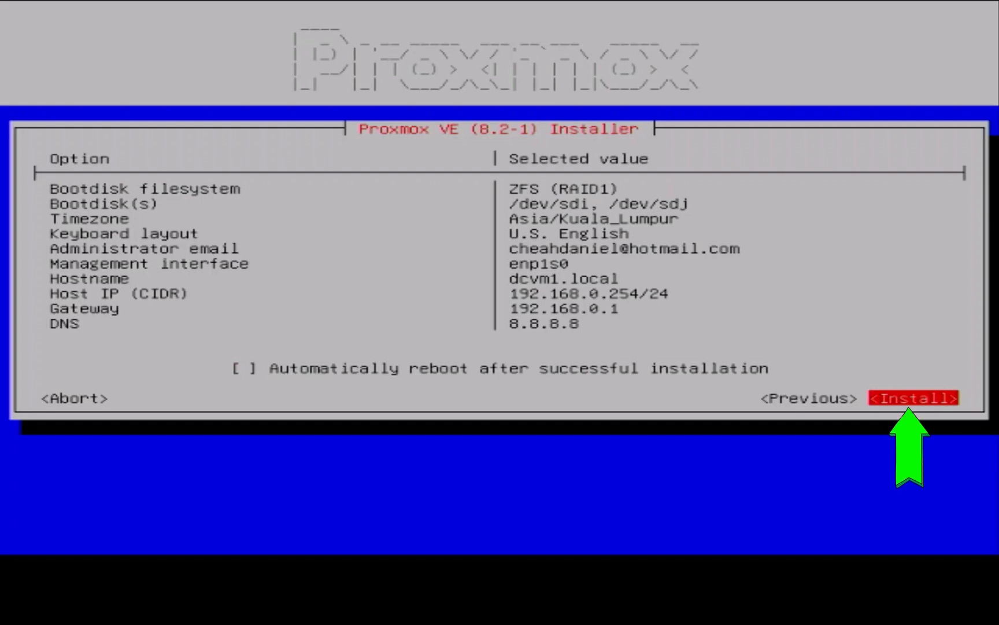
key("Return")
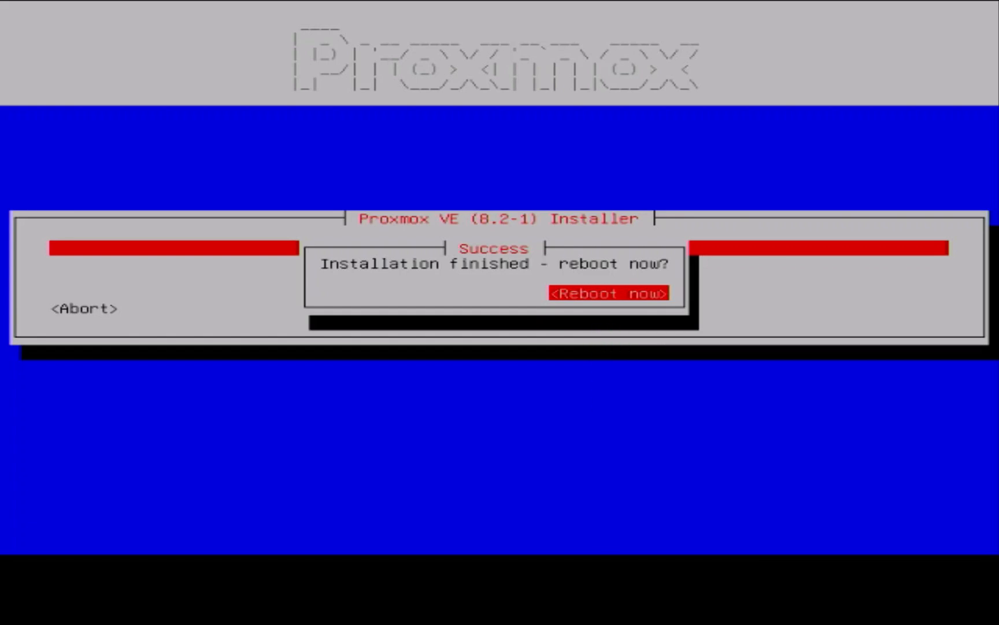
key("Return")
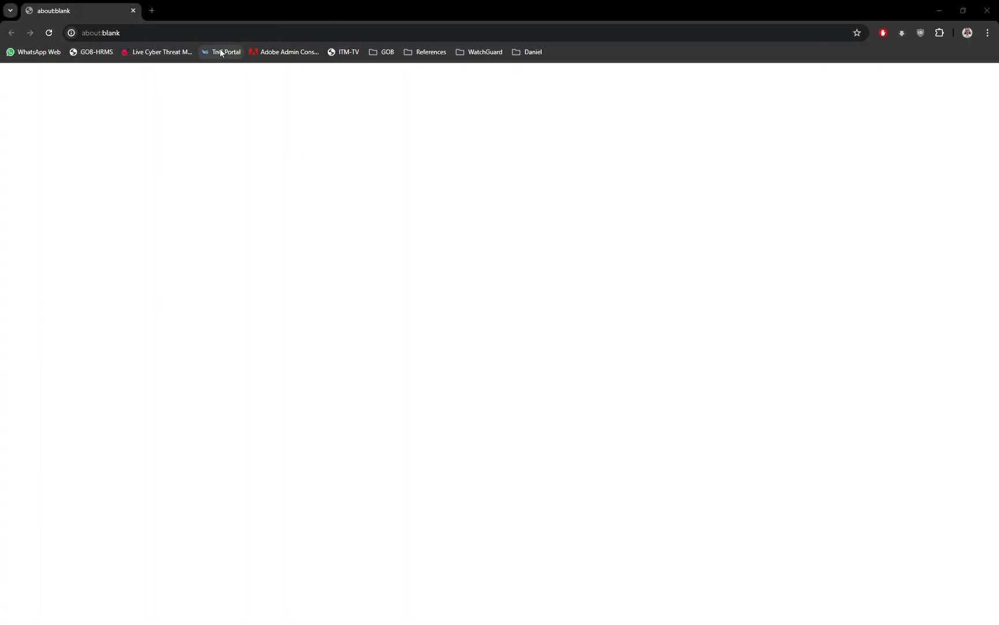
left_click(129, 33)
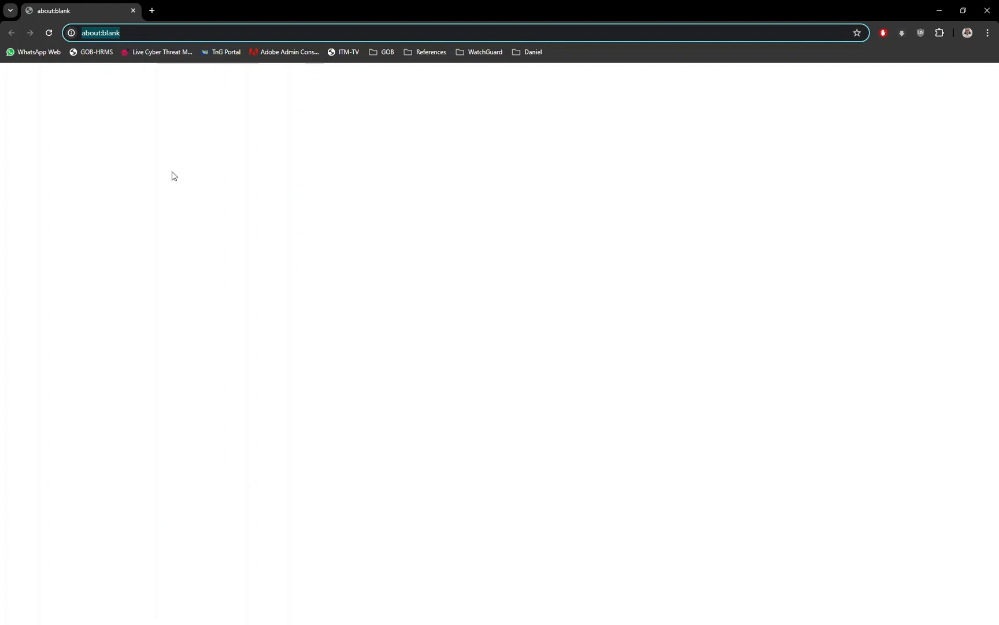
type("https:")
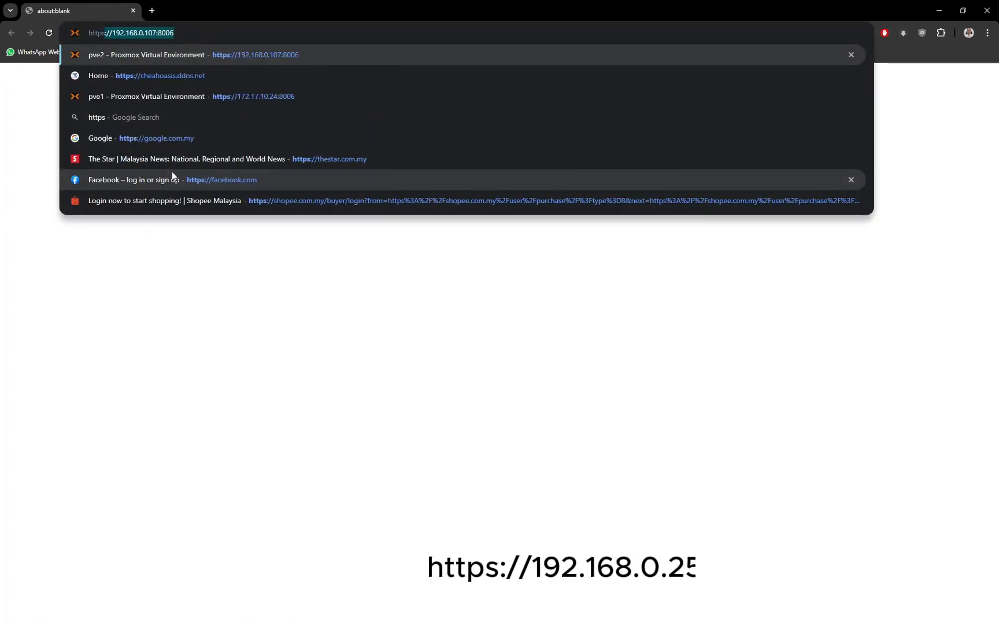
type("//192.1")
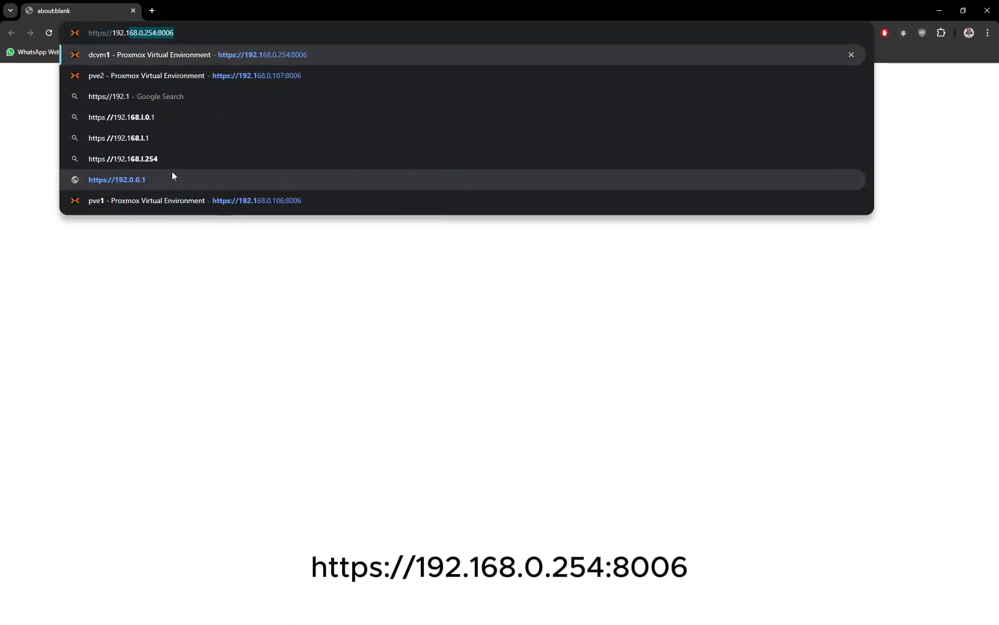
type("68.0.25")
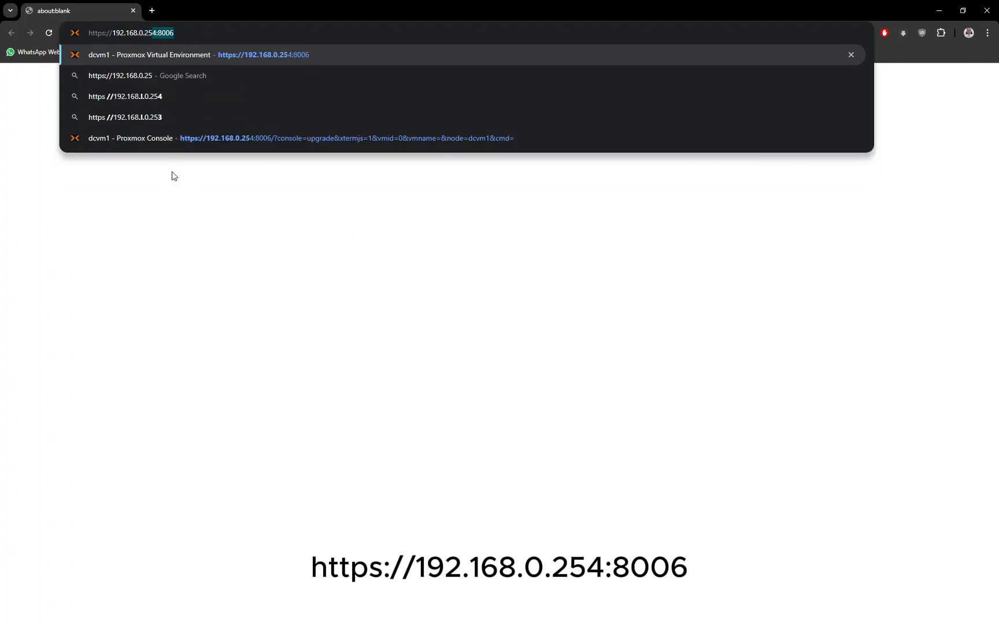
type("4:8006")
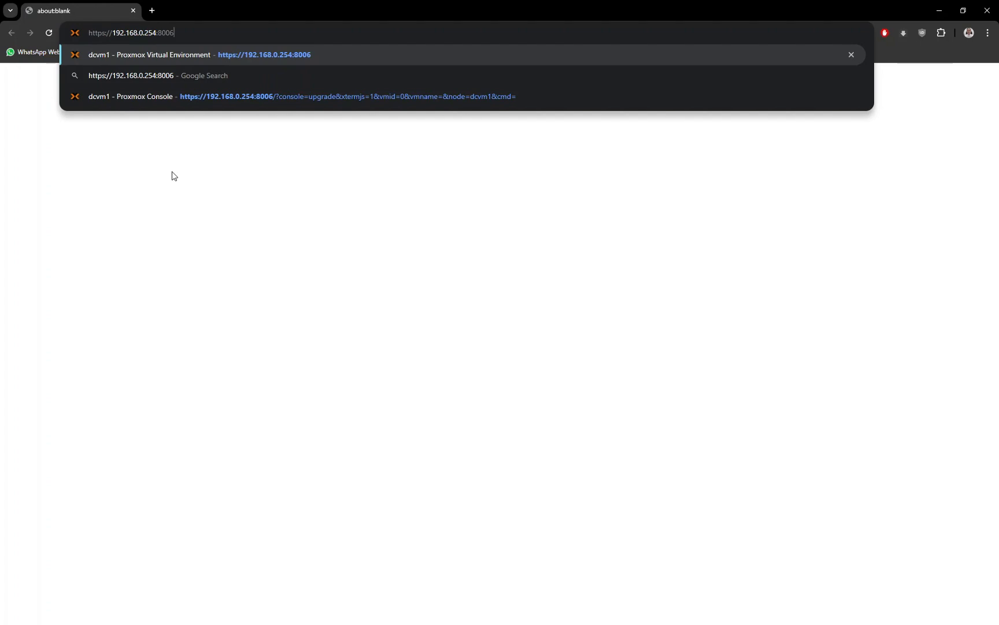
key("Return")
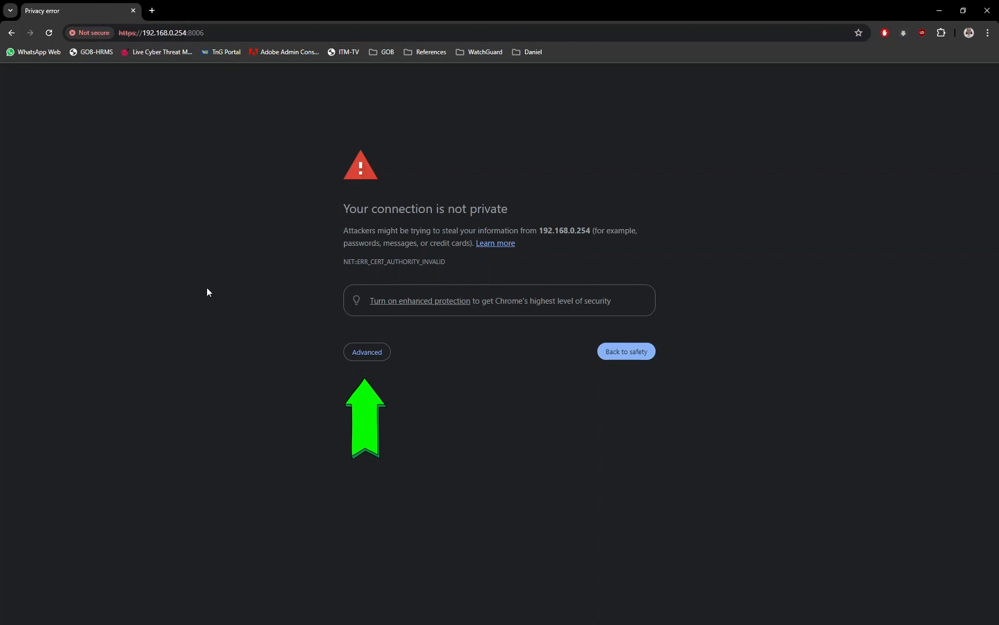
left_click(358, 352)
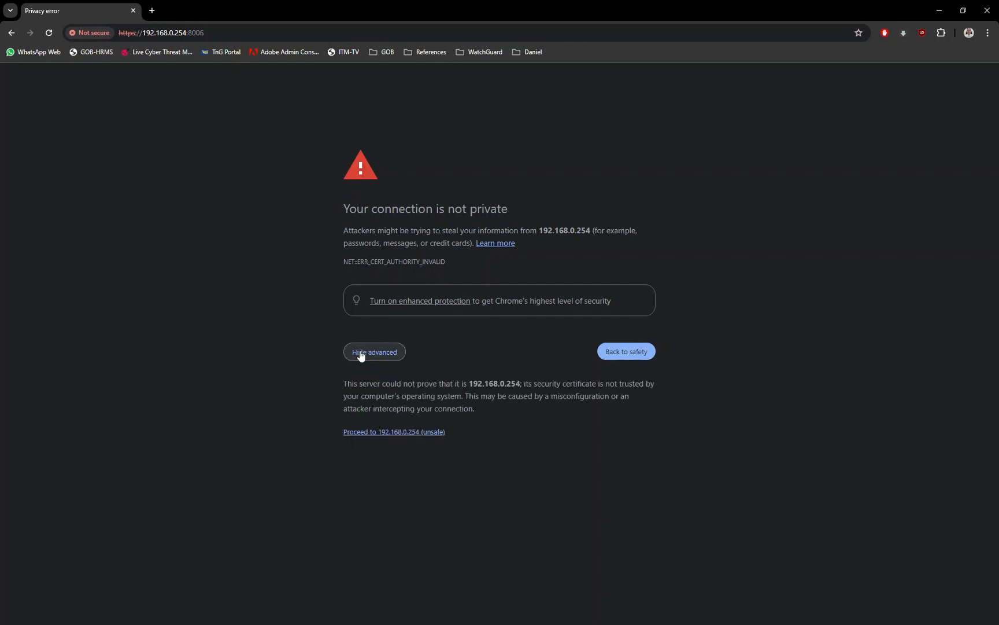
left_click(382, 432)
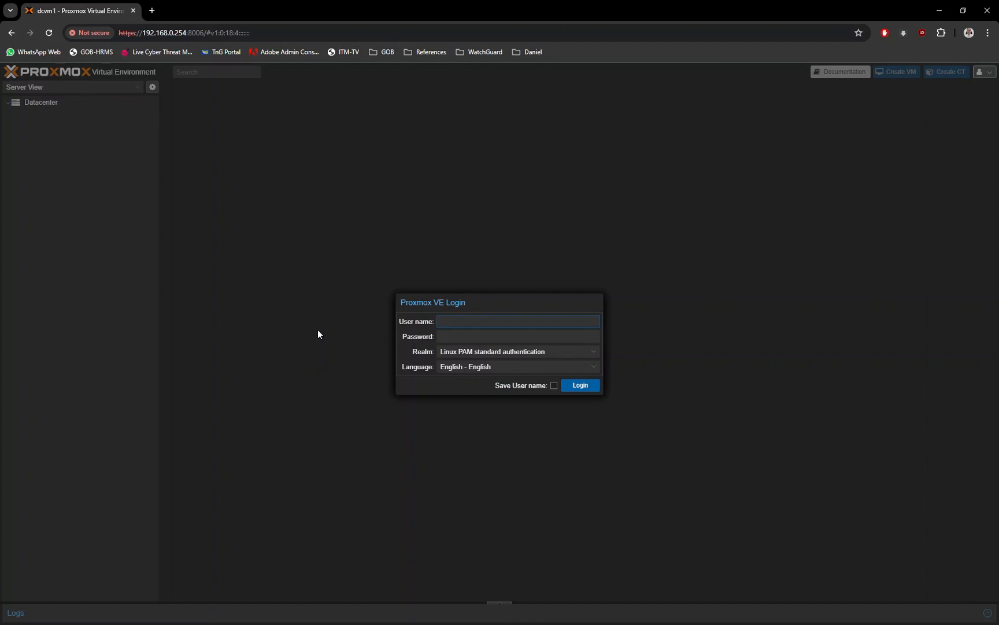
Log in to Proxmox VE as root with the account password and dismiss the subscription notice
type("root")
key("Tab")
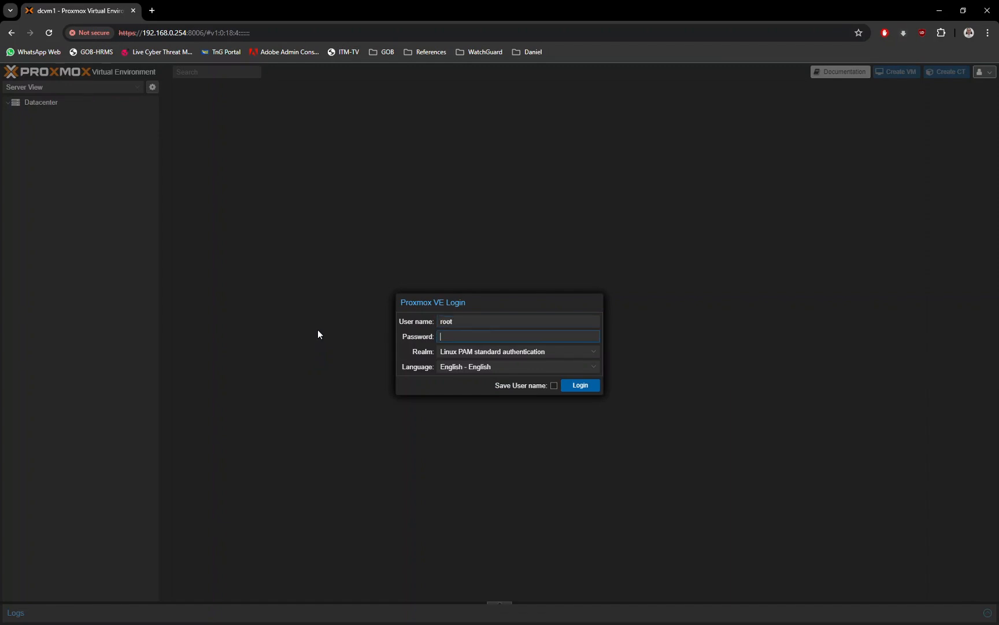
type("**************")
left_click(571, 392)
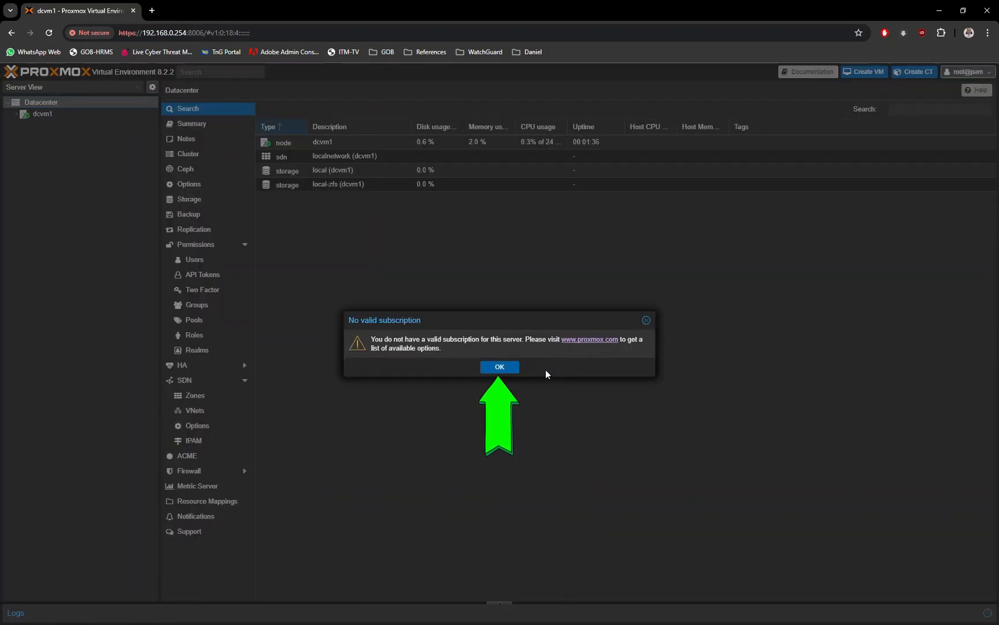
left_click(499, 367)
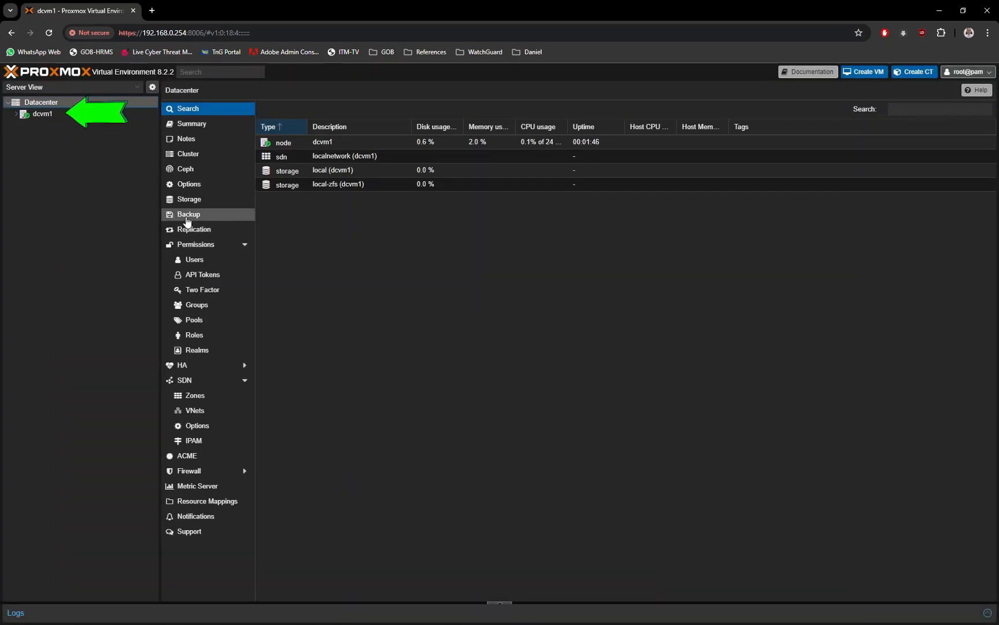
Add 1.1.1.1 as DNS server 2 in the DNS settings of node dcvm1
left_click(49, 115)
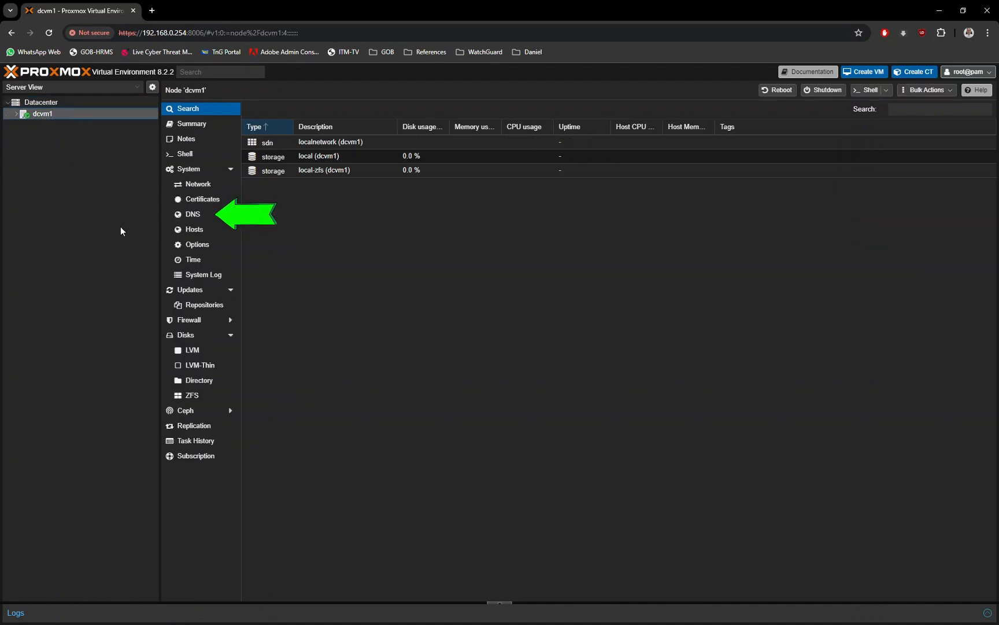
left_click(197, 215)
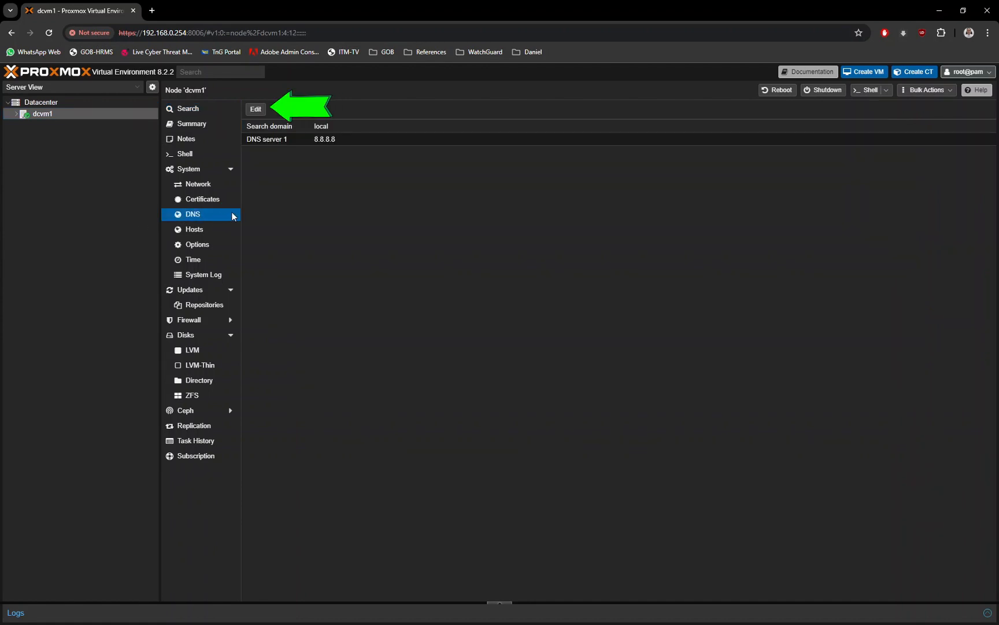
left_click(257, 110)
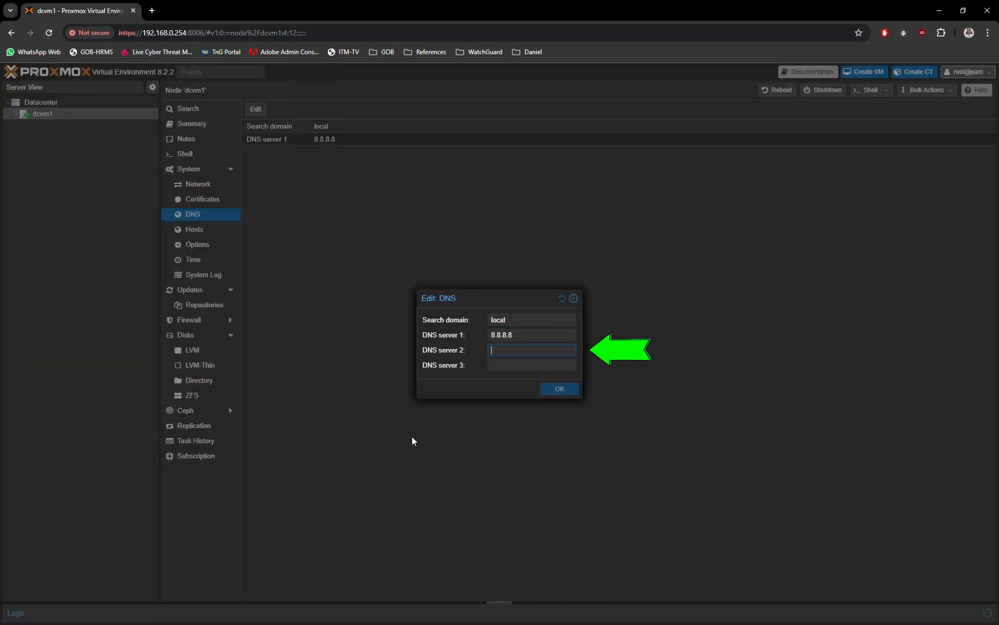
type("1.1.1.1")
left_click(566, 391)
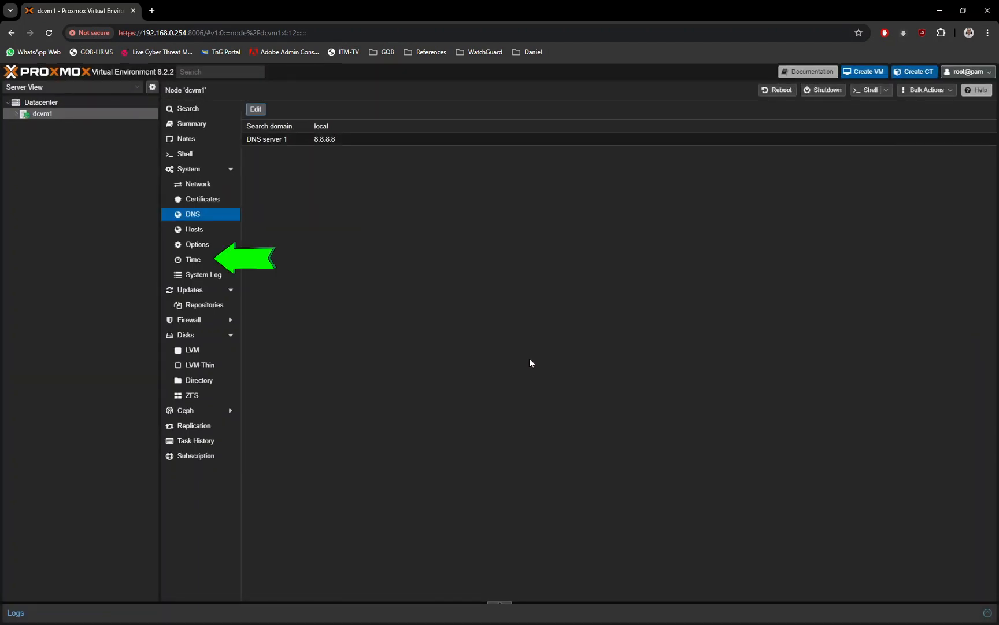
Check the time zone setting of node dcvm1 and close it without changing it
left_click(207, 261)
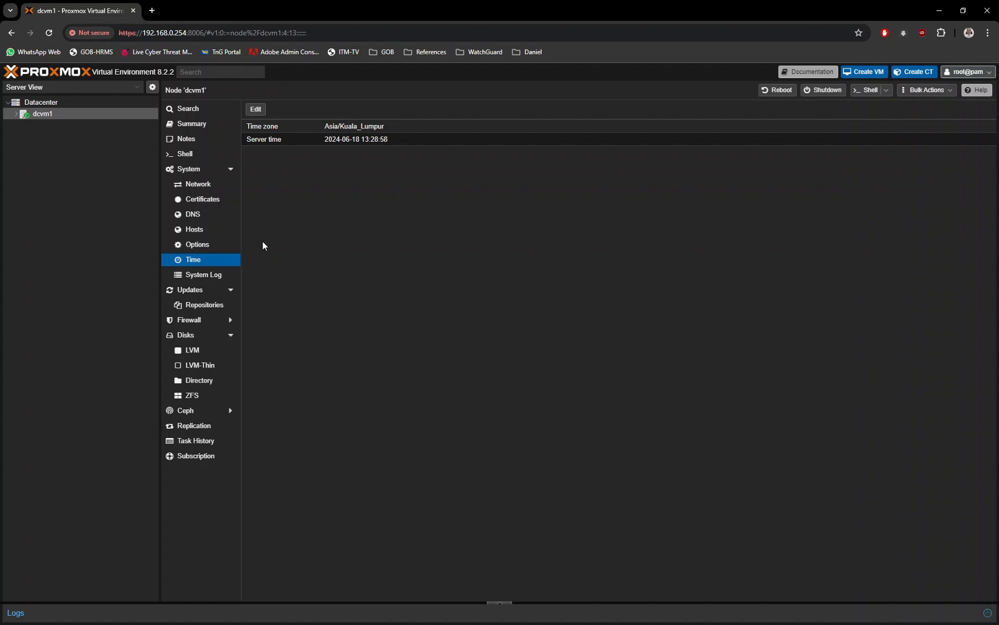
left_click(256, 111)
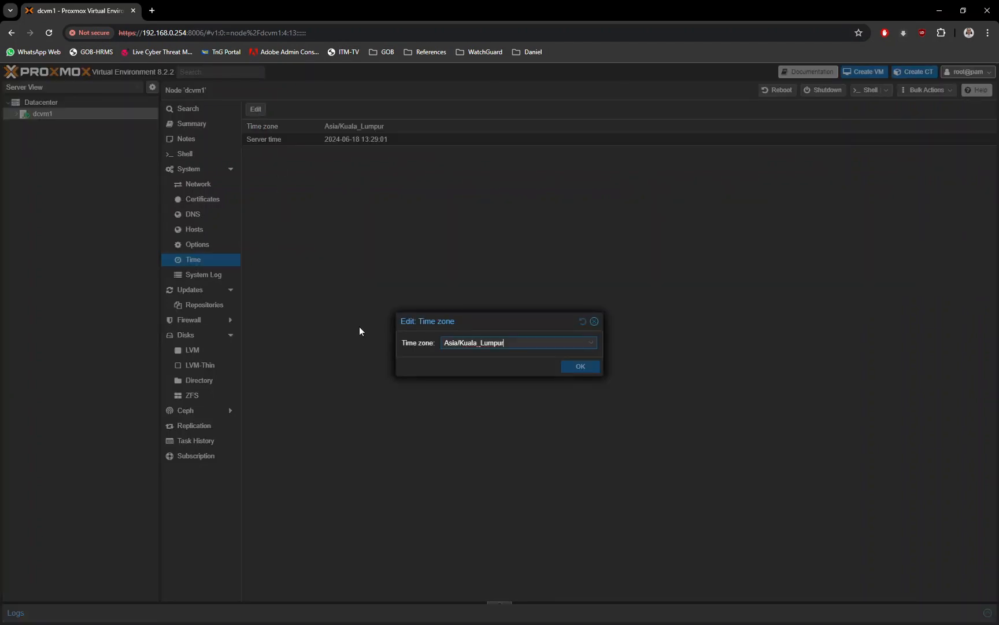
left_click(595, 322)
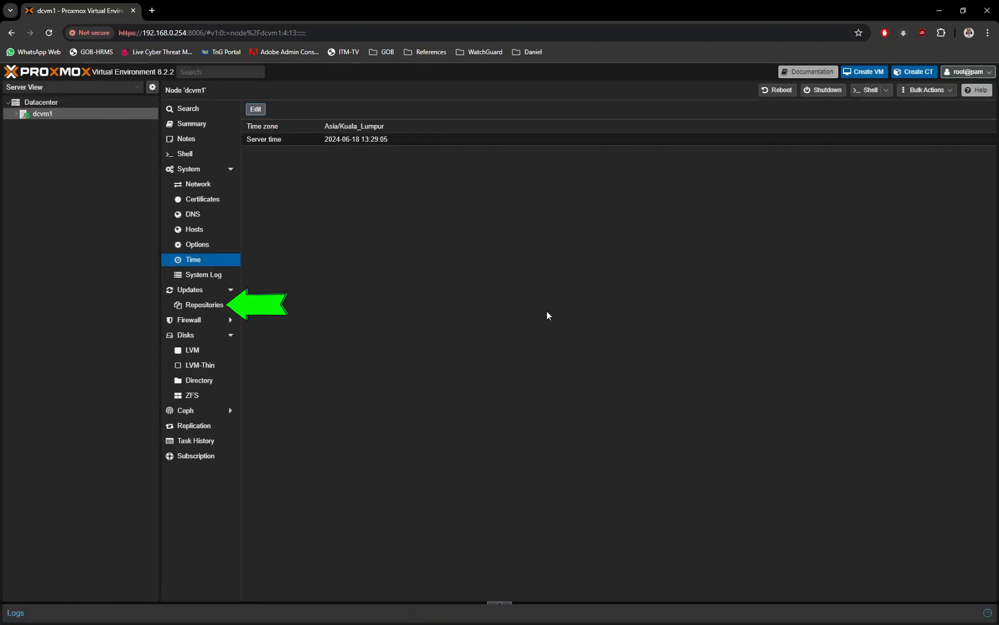
Add the No-Subscription repository to the APT repositories of node dcvm1
left_click(208, 306)
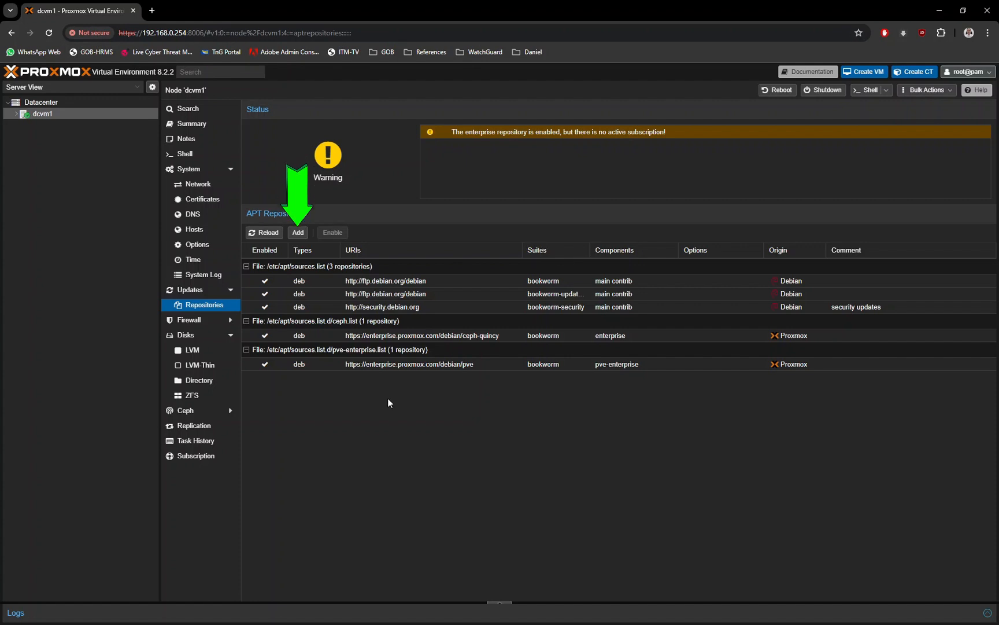
left_click(298, 233)
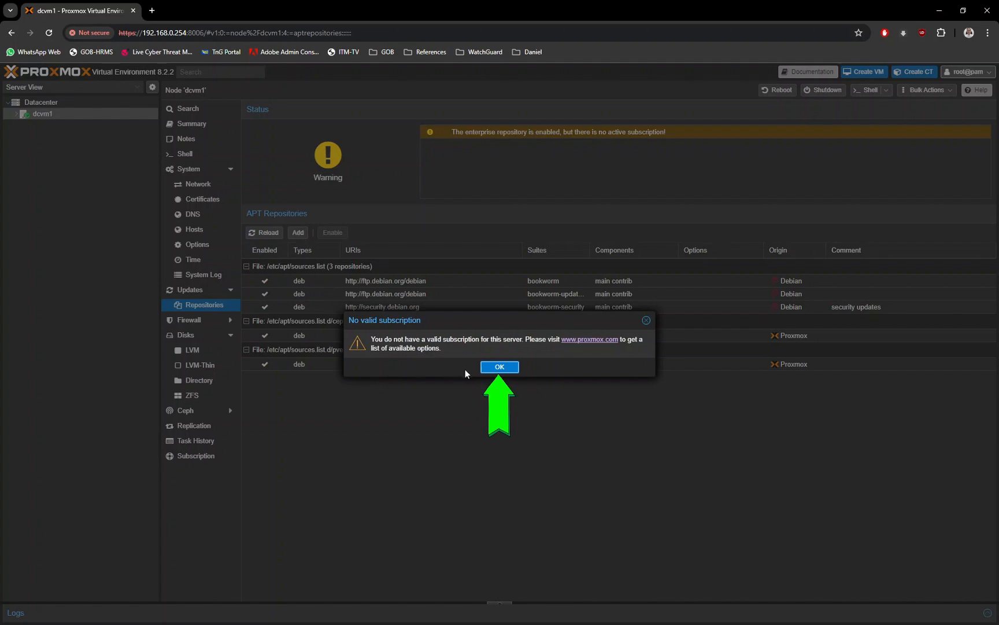
left_click(491, 370)
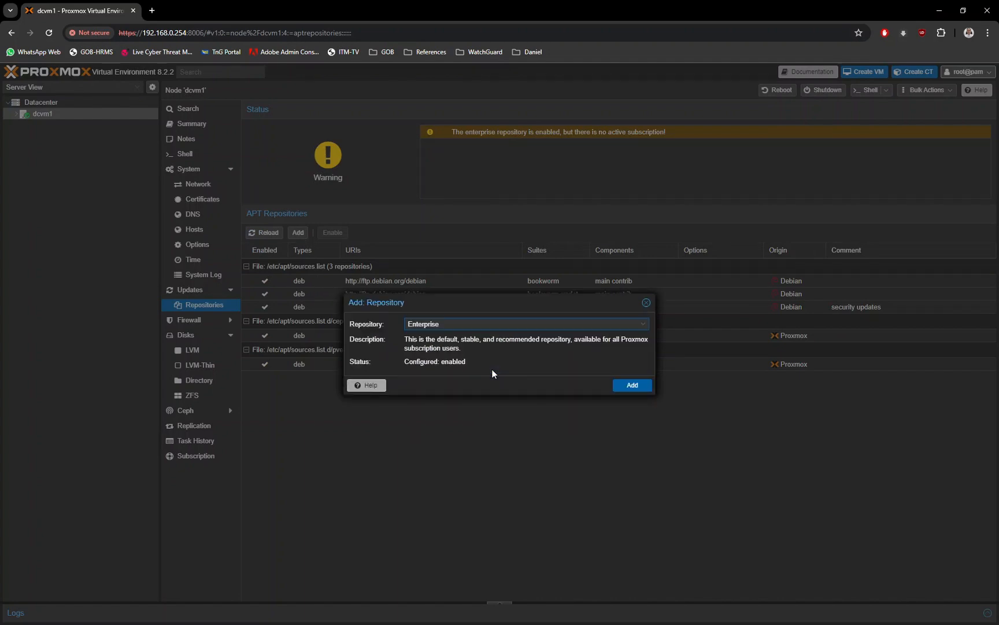
left_click(644, 327)
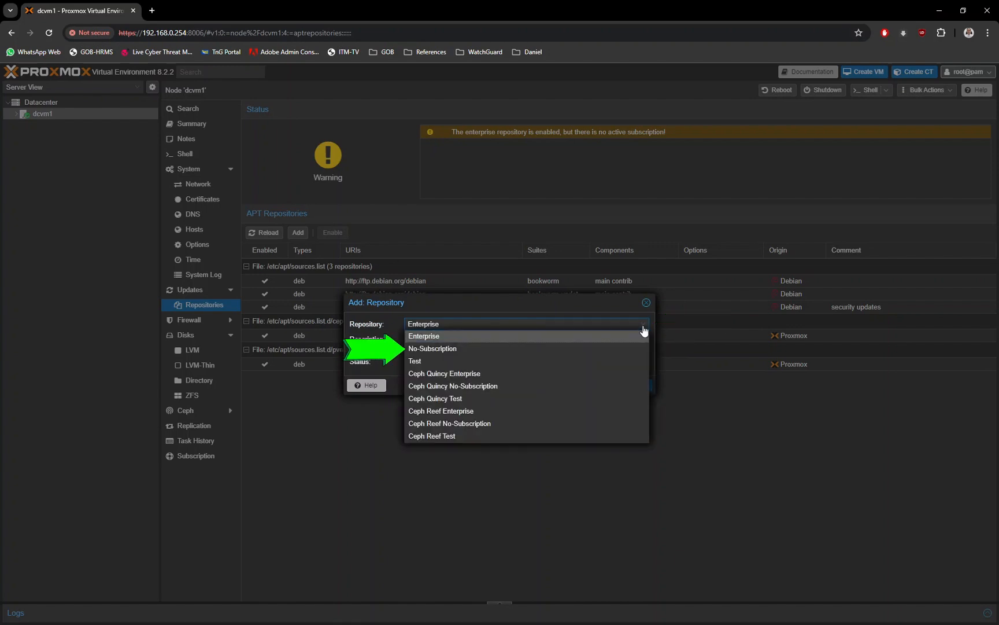
left_click(464, 350)
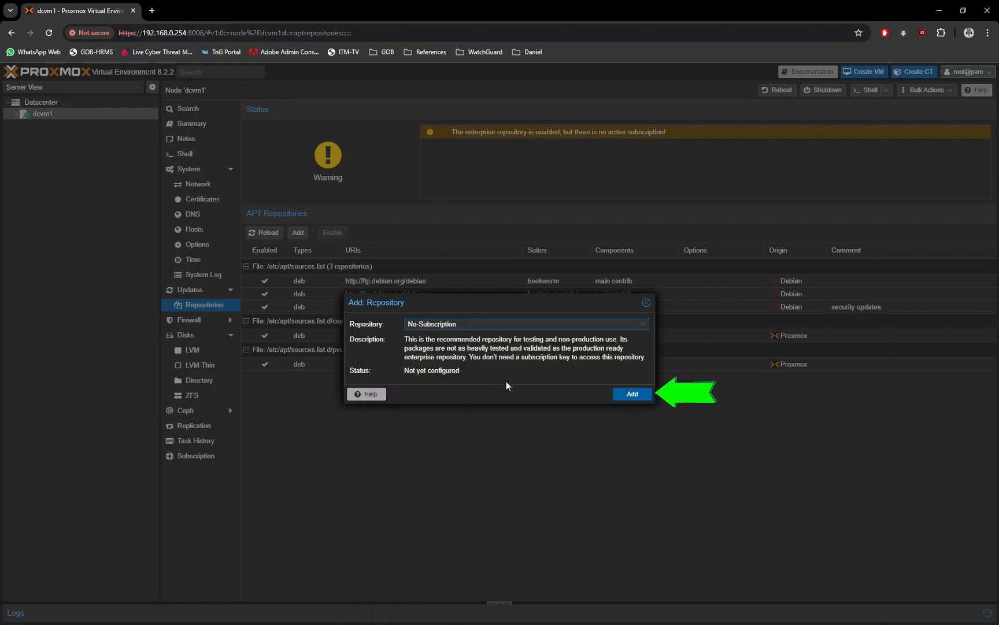
left_click(623, 399)
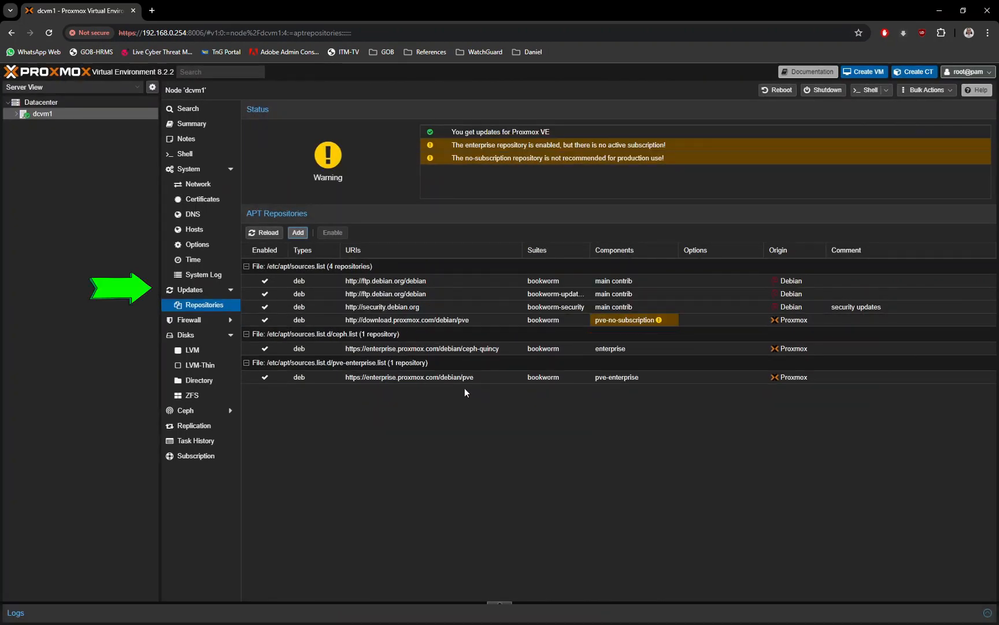
Refresh the package update list of node dcvm1, review the end of the task output and close the task viewer
left_click(211, 290)
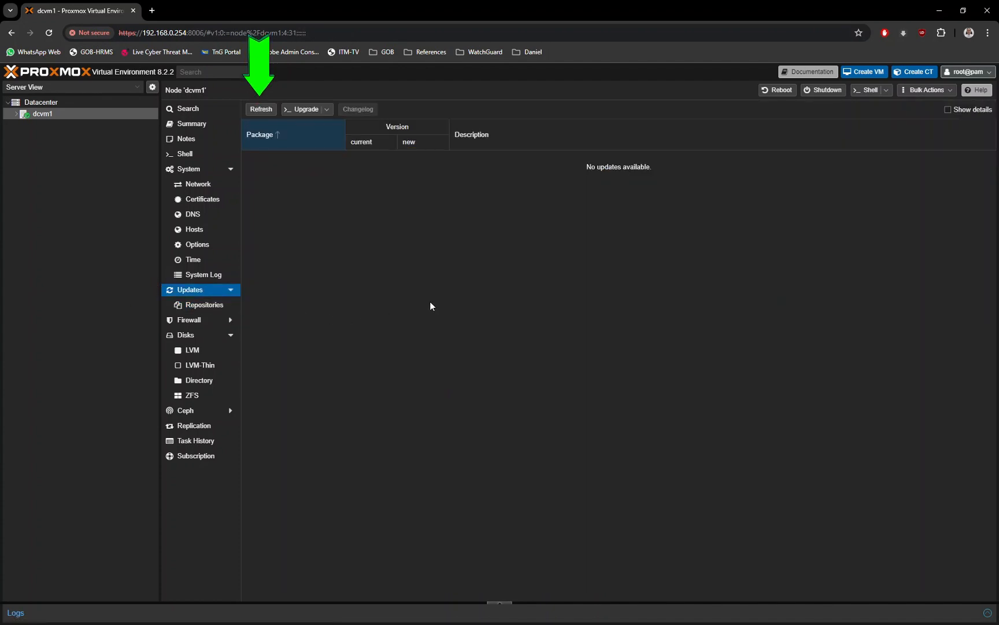
left_click(267, 112)
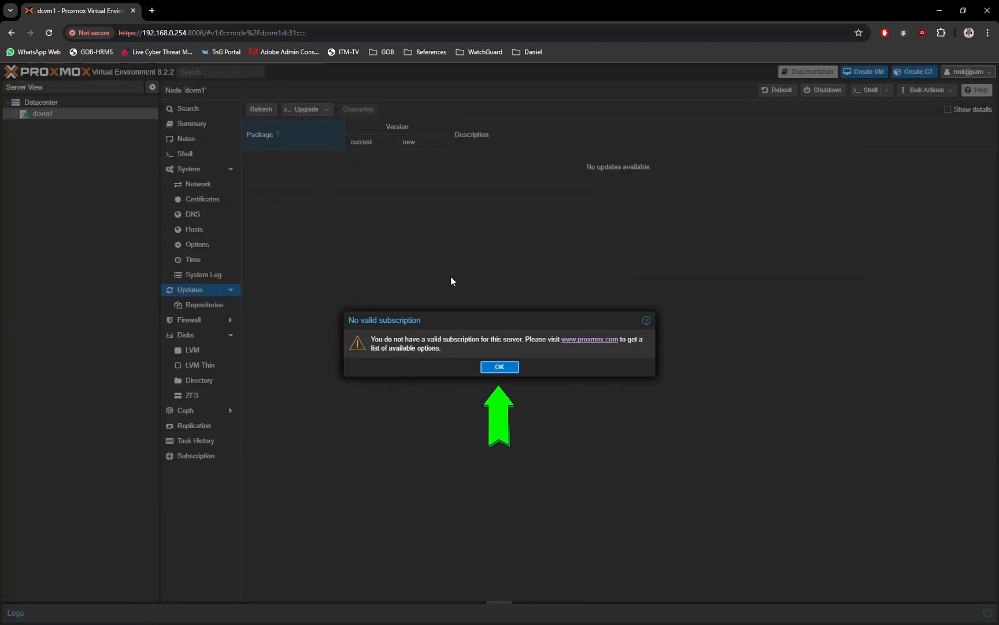
left_click(500, 366)
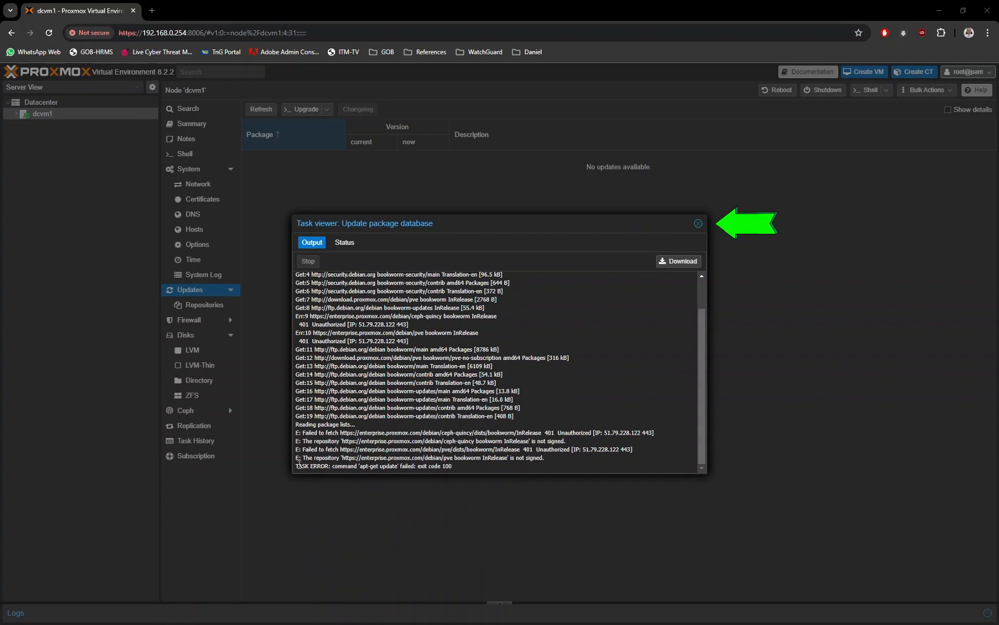
left_click_drag(297, 466, 460, 468)
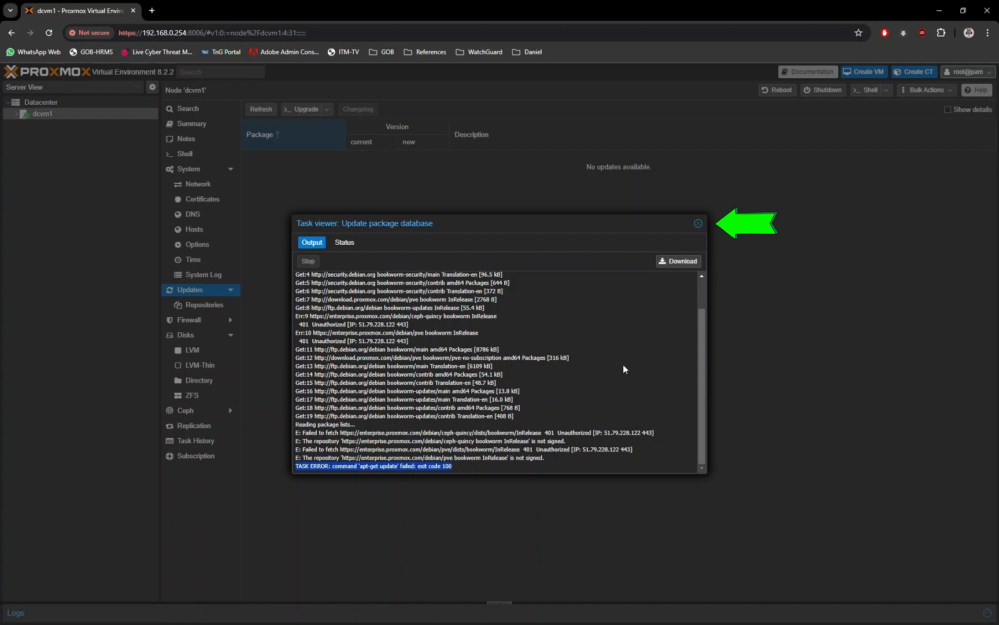
left_click(639, 334)
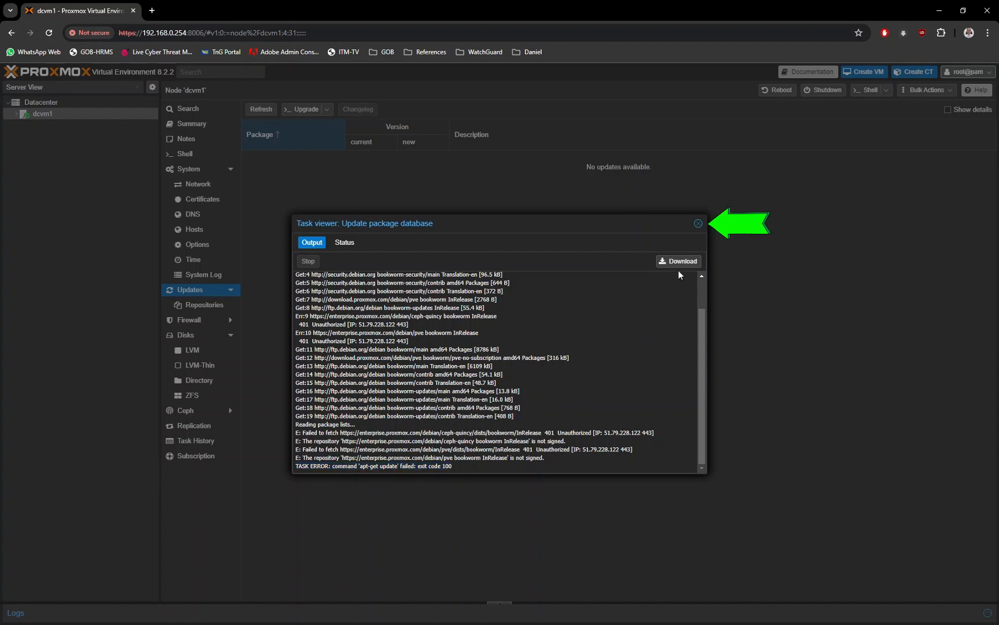
left_click(698, 225)
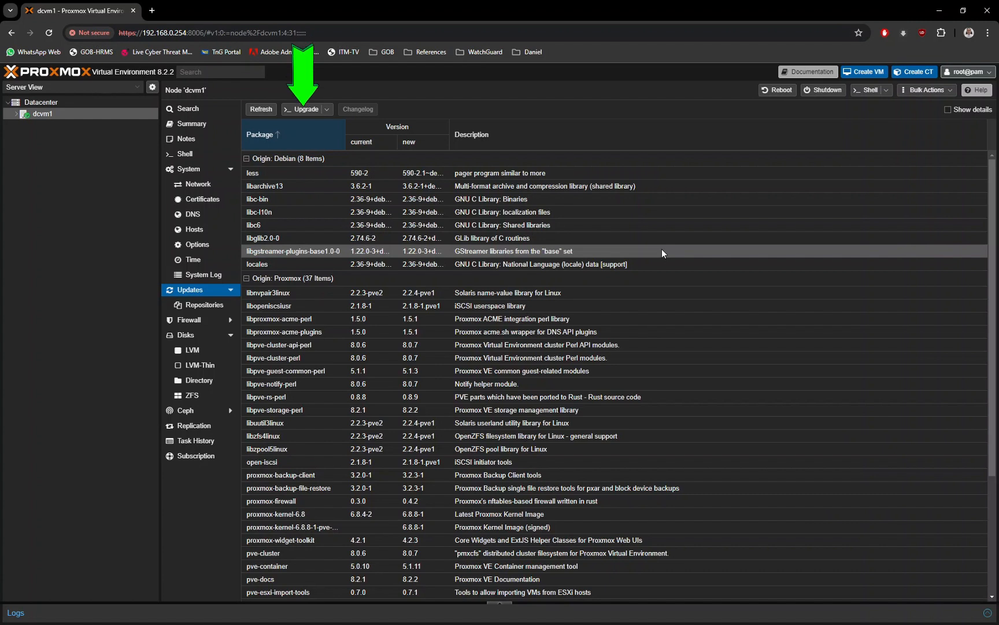
Try to upgrade the packages of node dcvm1, accepting the continuation prompt, and review the console output
left_click(302, 114)
left_click_drag(290, 375, 500, 138)
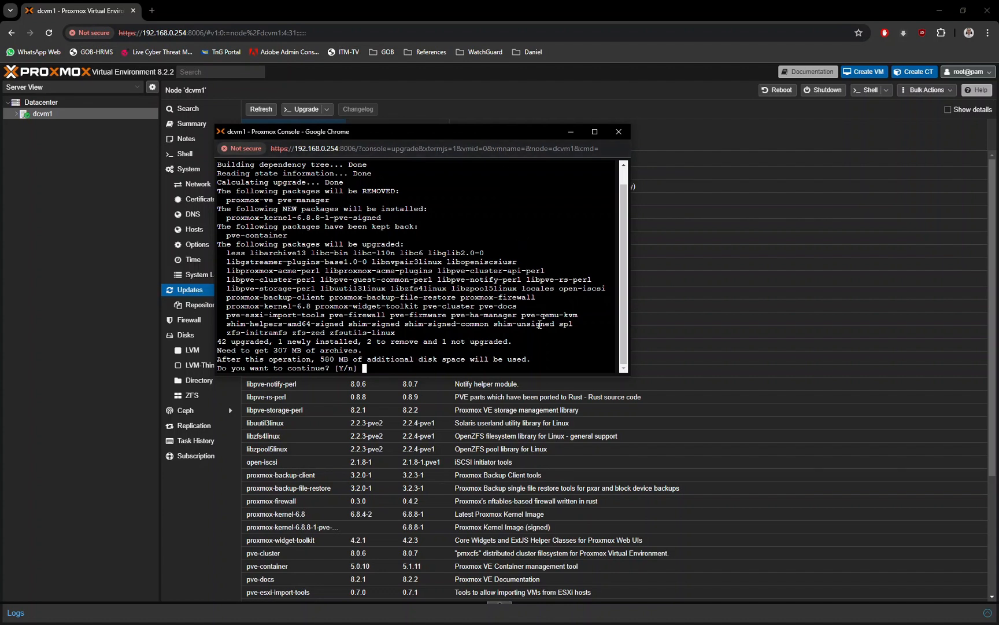
key("Return")
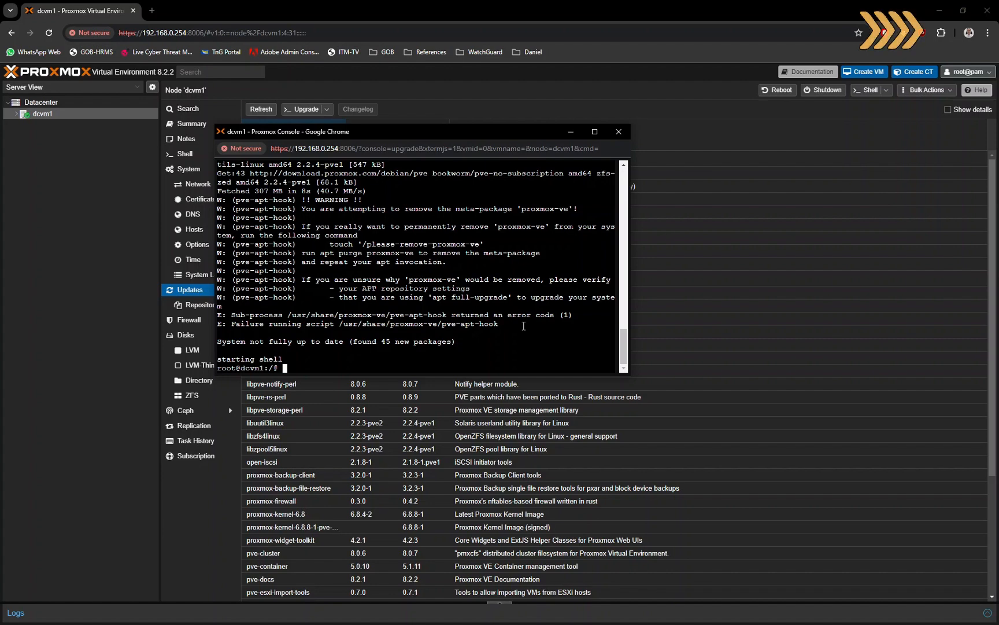
scroll(523, 326, "up", 5)
scroll(523, 325, "down", 5)
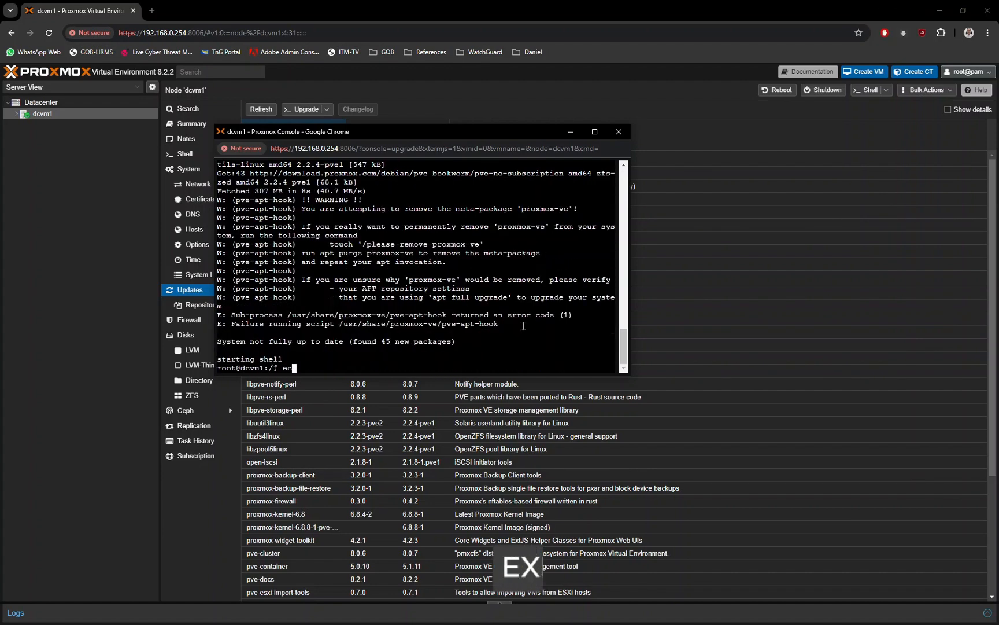
End the upgrade console session with the exit command and close its window
key("BackSpace")
type("xo")
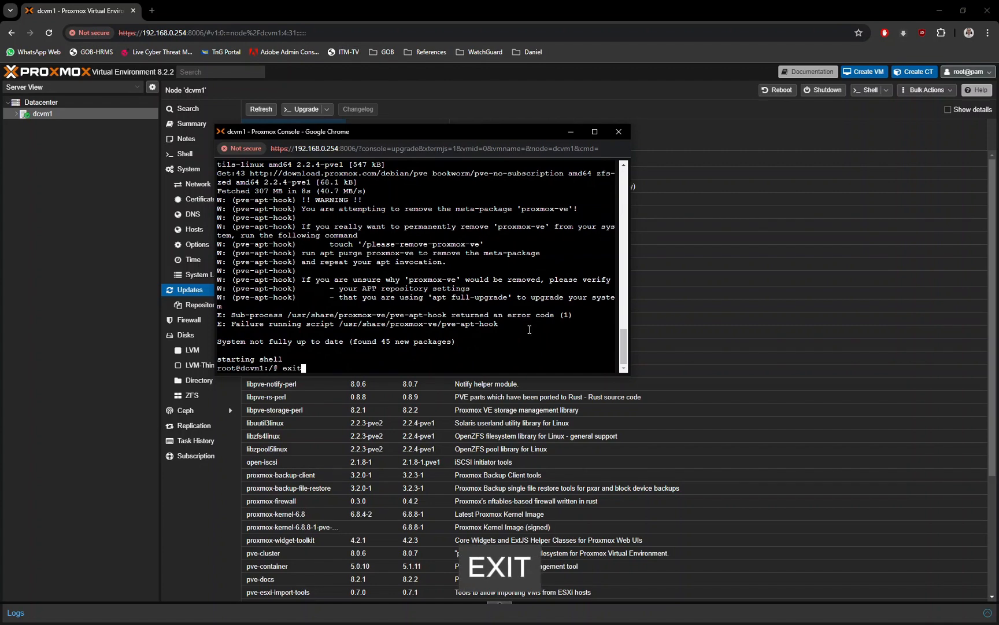
type("t")
key("Return")
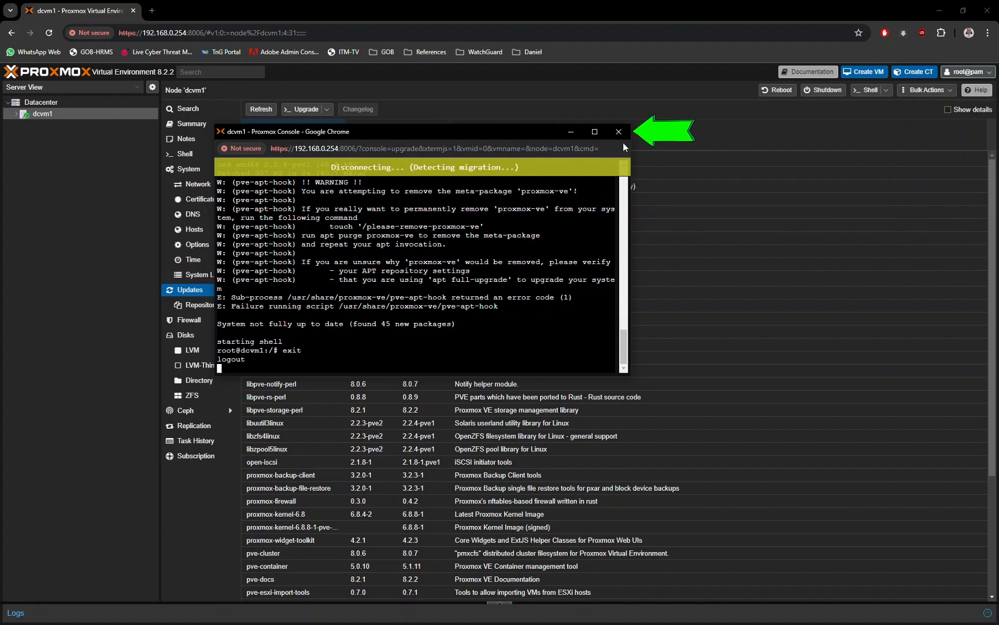
left_click(620, 132)
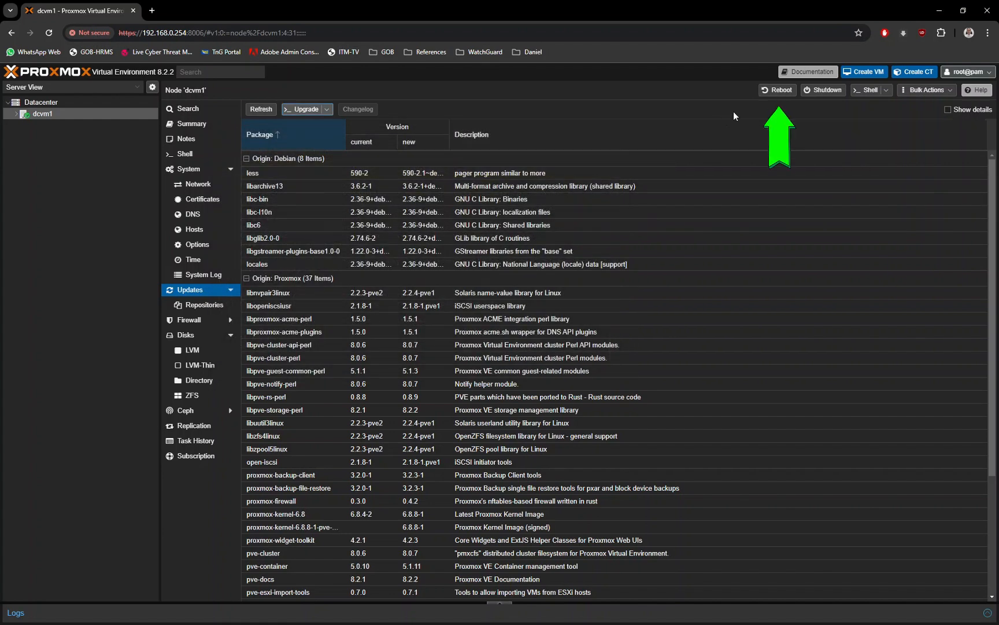
Reboot node dcvm1 and accept the reboot confirmation
left_click(780, 93)
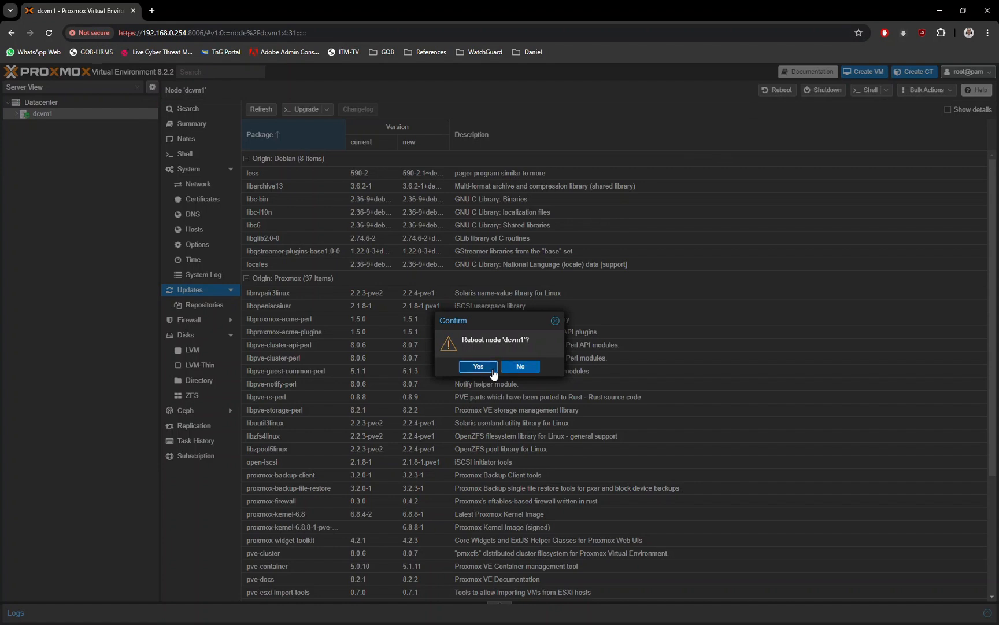
left_click(479, 367)
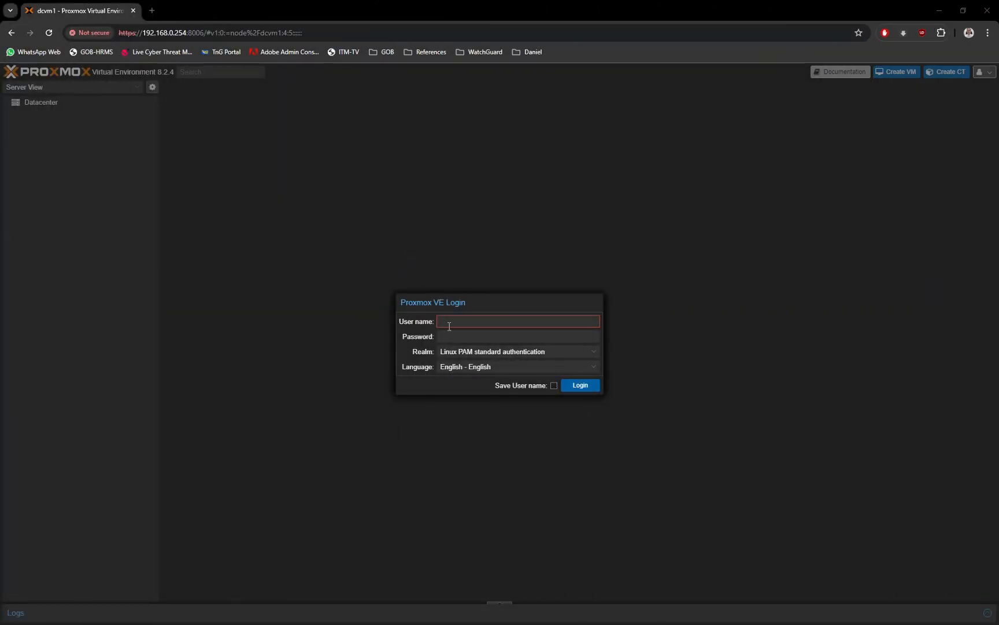
Log back in to the web interface as root with the account password and dismiss the subscription notice
left_click(453, 322)
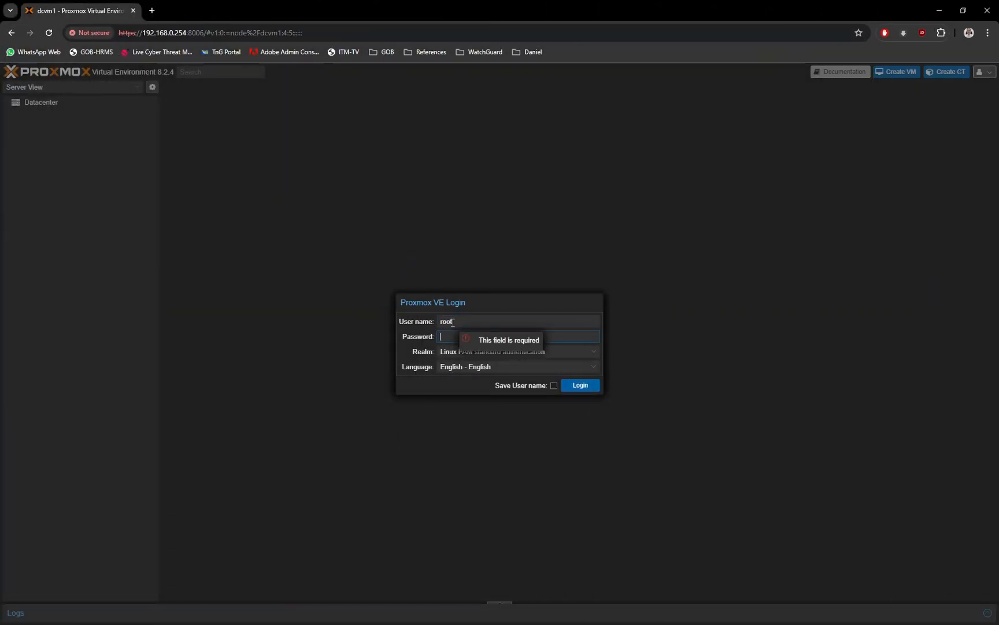
type("••••••••••••")
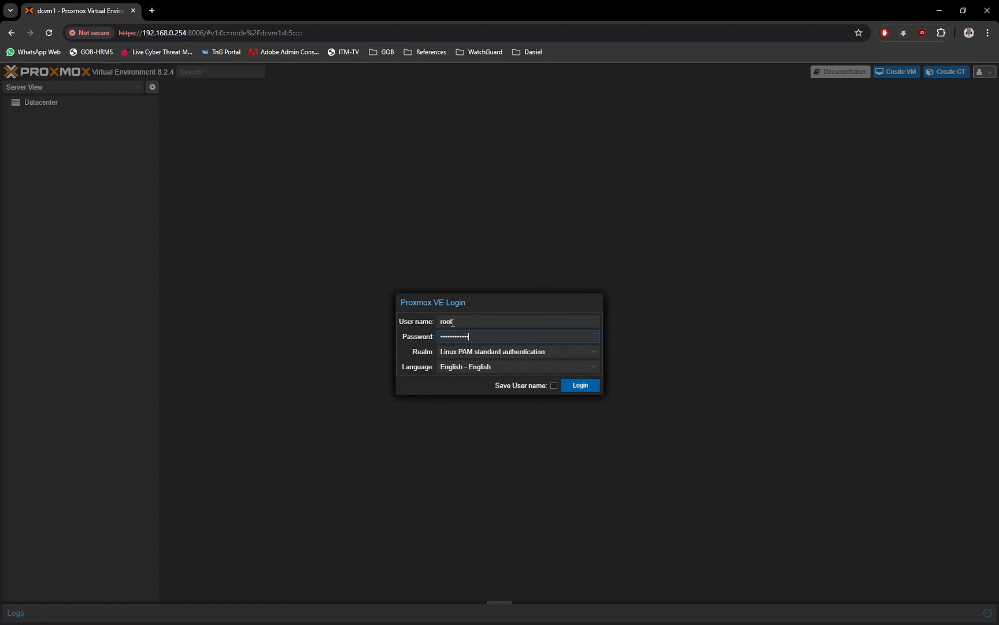
key("Return")
left_click(495, 368)
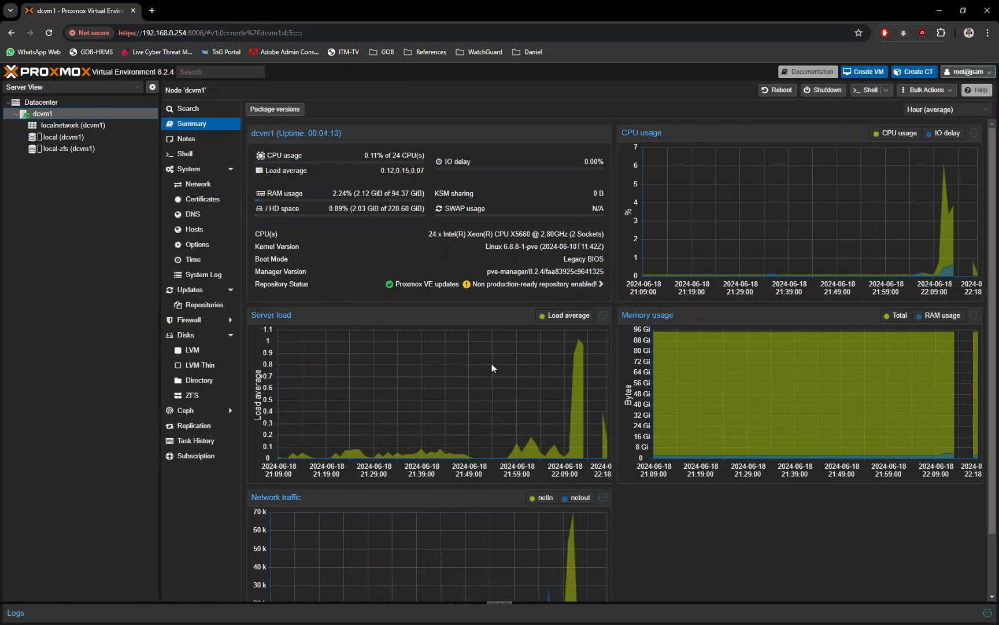
Refresh the available package updates of node dcvm1 after the reboot, dismissing the subscription notice and closing the task viewer
left_click(190, 289)
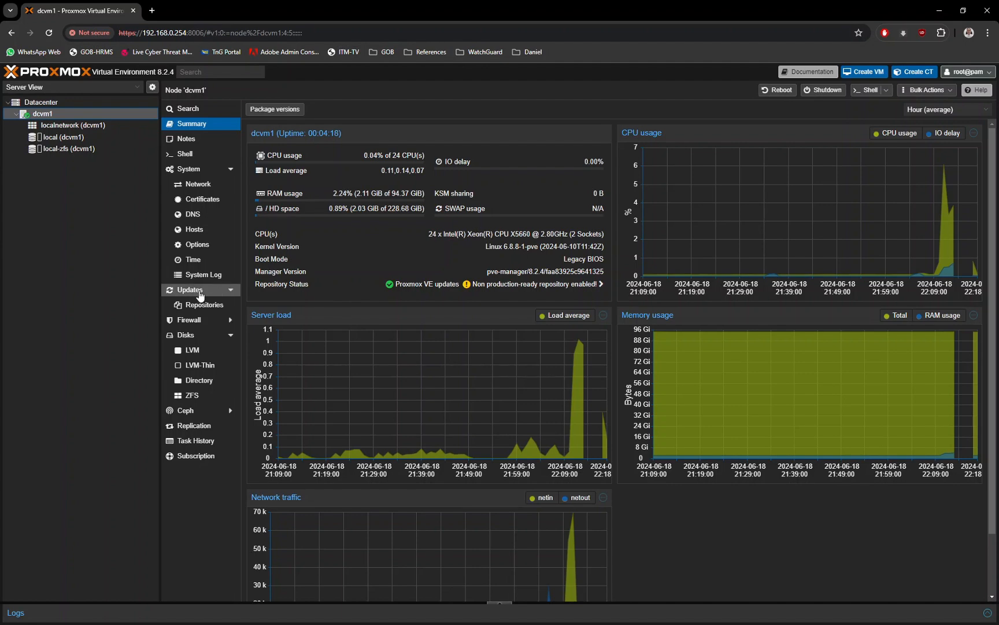
left_click(261, 109)
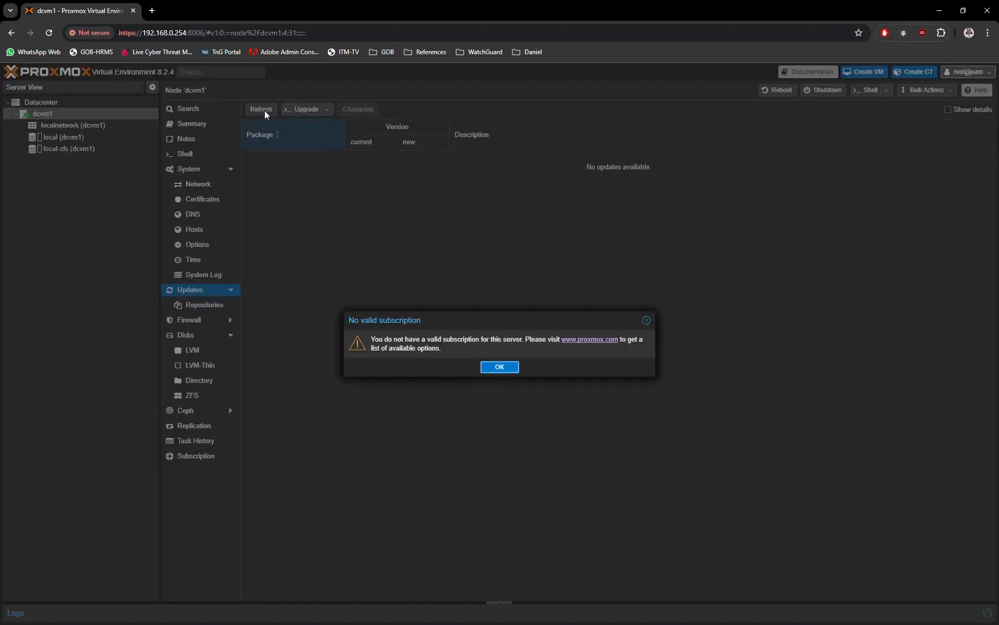
left_click(501, 367)
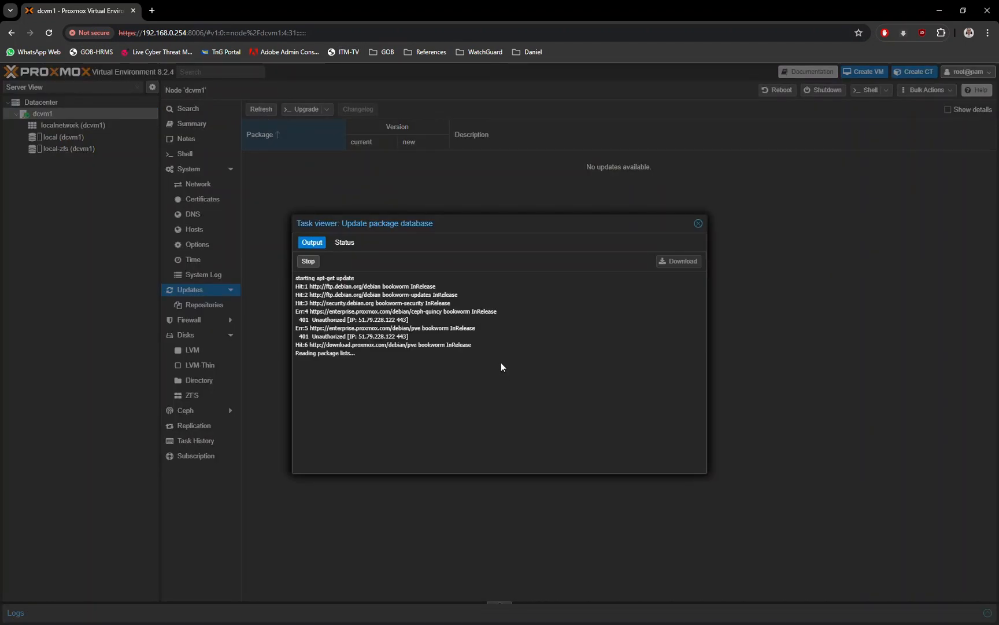
left_click(698, 223)
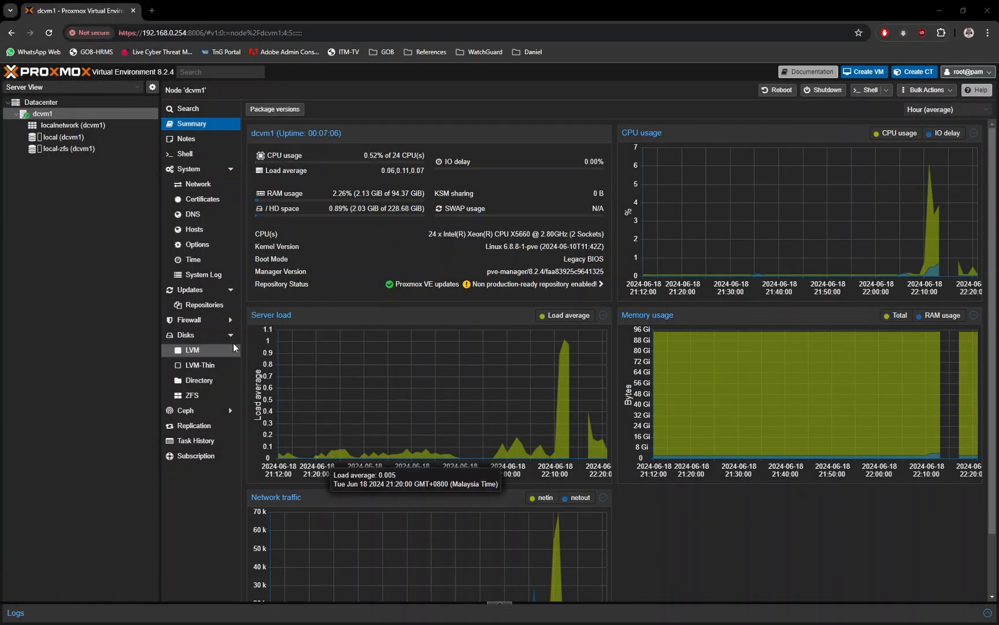
Open the ISO image list of the local storage on node dcvm1
left_click(71, 139)
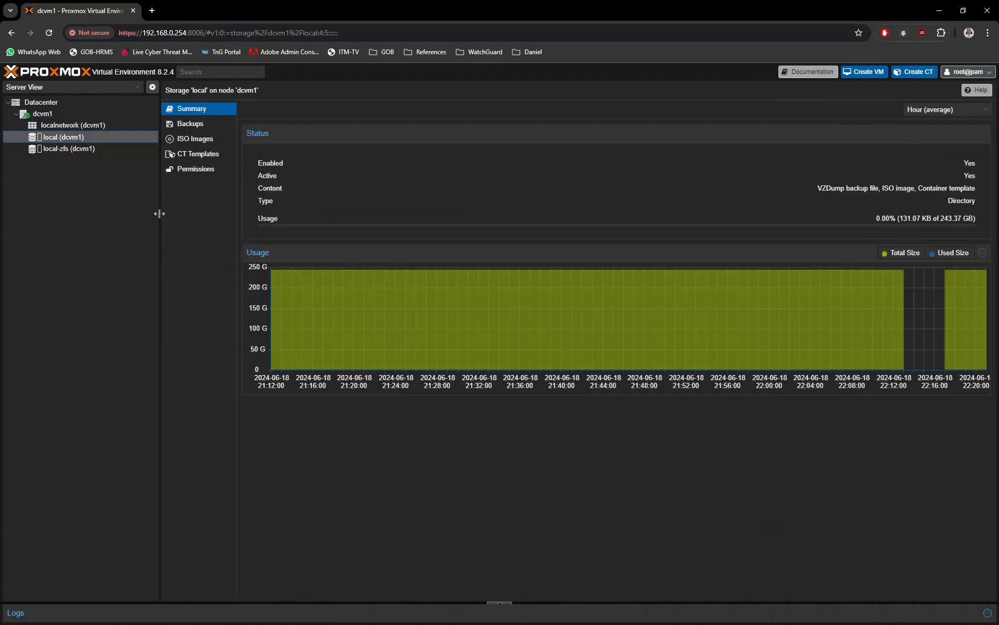
left_click(196, 144)
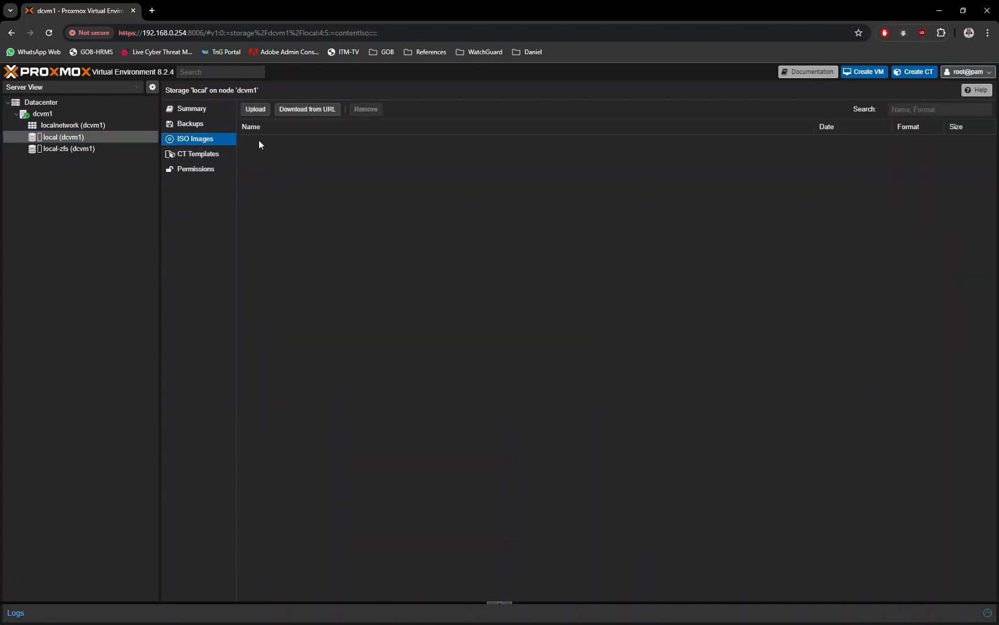